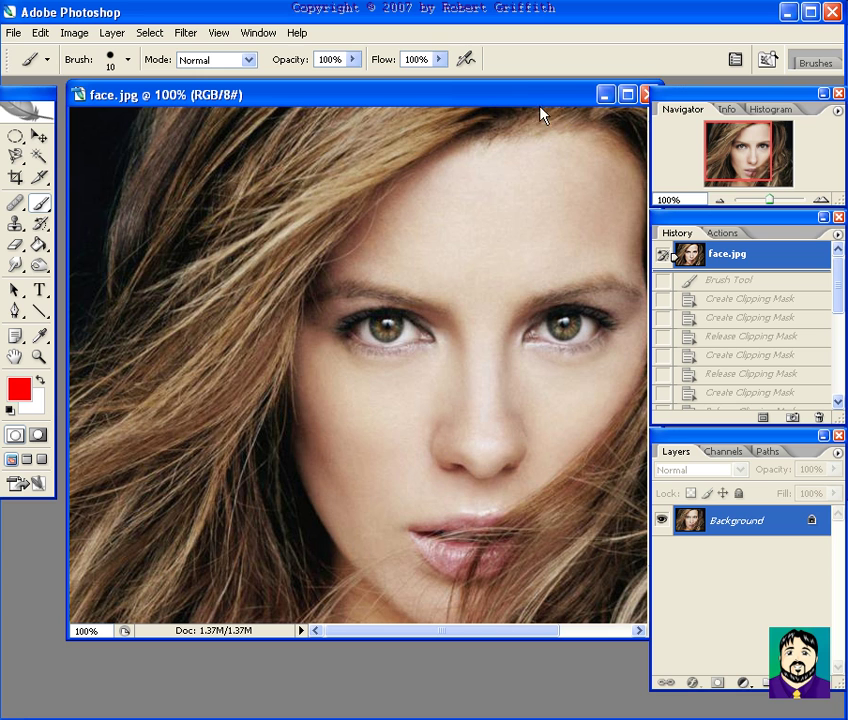
Step: Apply a Threshold adjustment to the face photo with a threshold level of 124
{"action": "left_click_drag", "start_coordinate": [524, 95], "coordinate": [513, 95]}
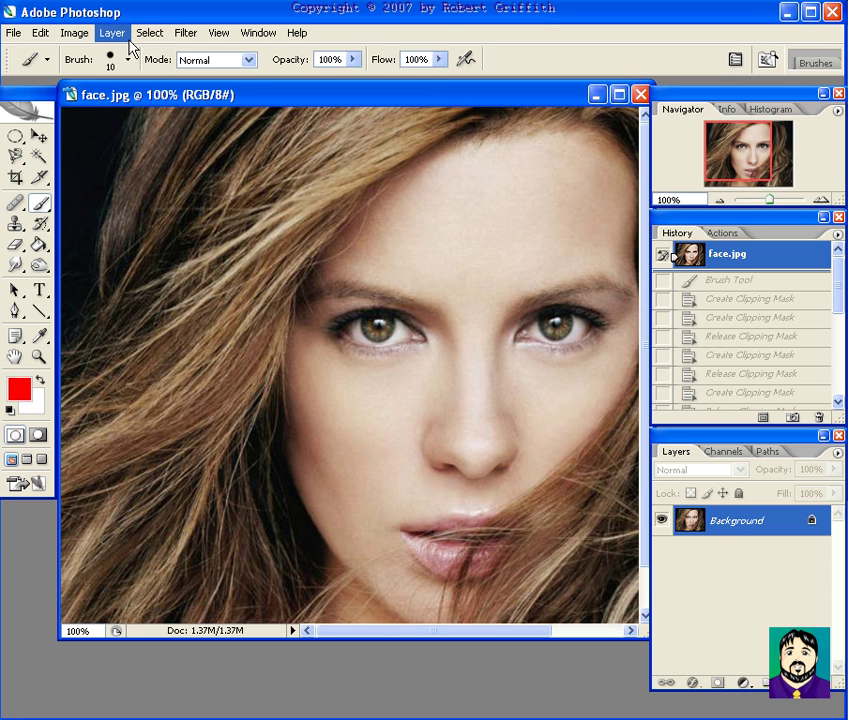
{"action": "left_click", "coordinate": [80, 36]}
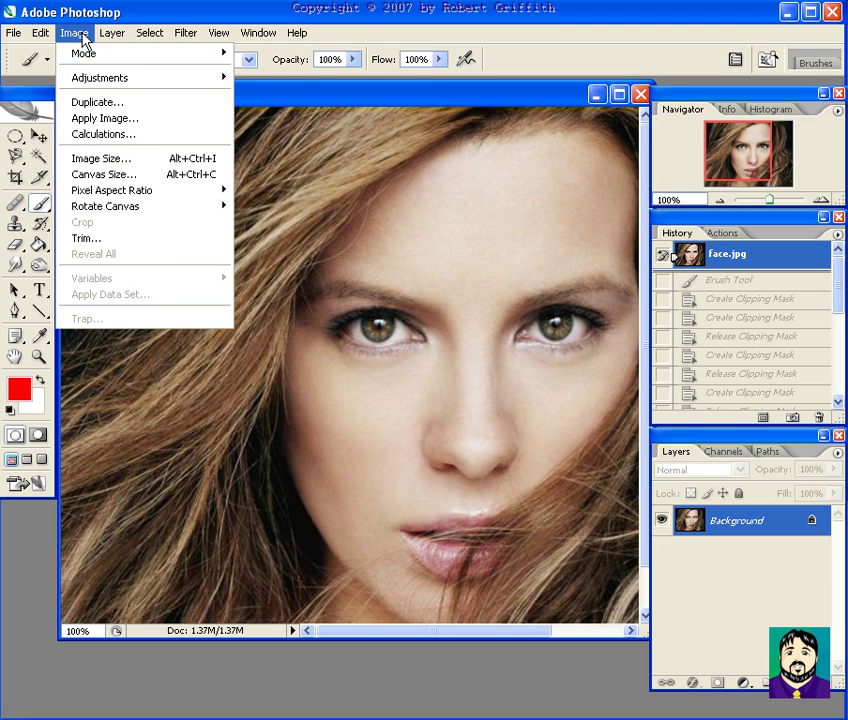
{"action": "mouse_move", "coordinate": [113, 39]}
{"action": "mouse_move", "coordinate": [74, 33]}
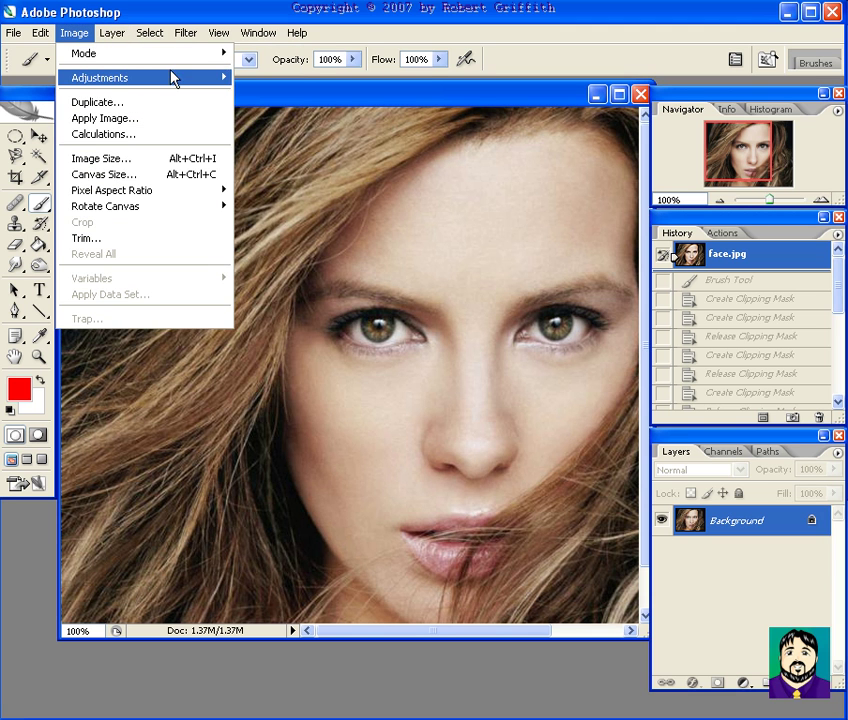
{"action": "mouse_move", "coordinate": [165, 78]}
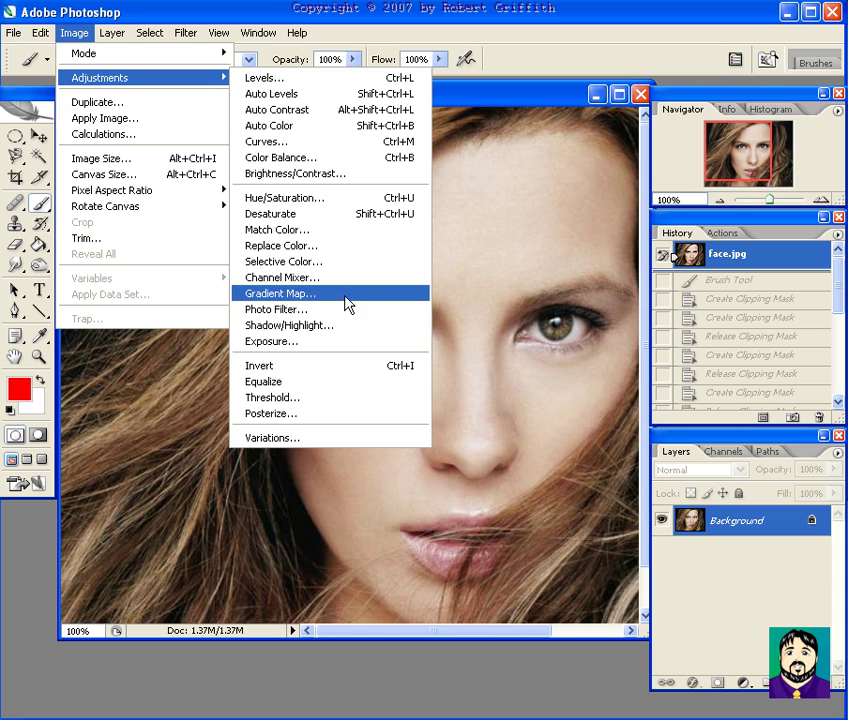
{"action": "left_click", "coordinate": [340, 397]}
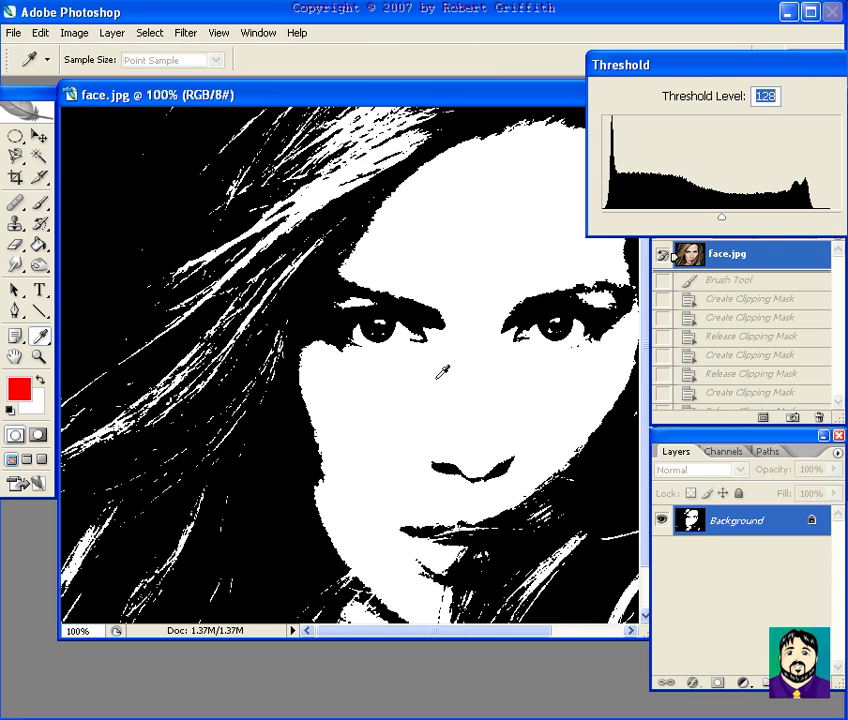
{"action": "mouse_move", "coordinate": [722, 217]}
{"action": "left_mouse_down"}
{"action": "mouse_move", "coordinate": [708, 220]}
{"action": "mouse_move", "coordinate": [717, 218]}
{"action": "left_mouse_up"}
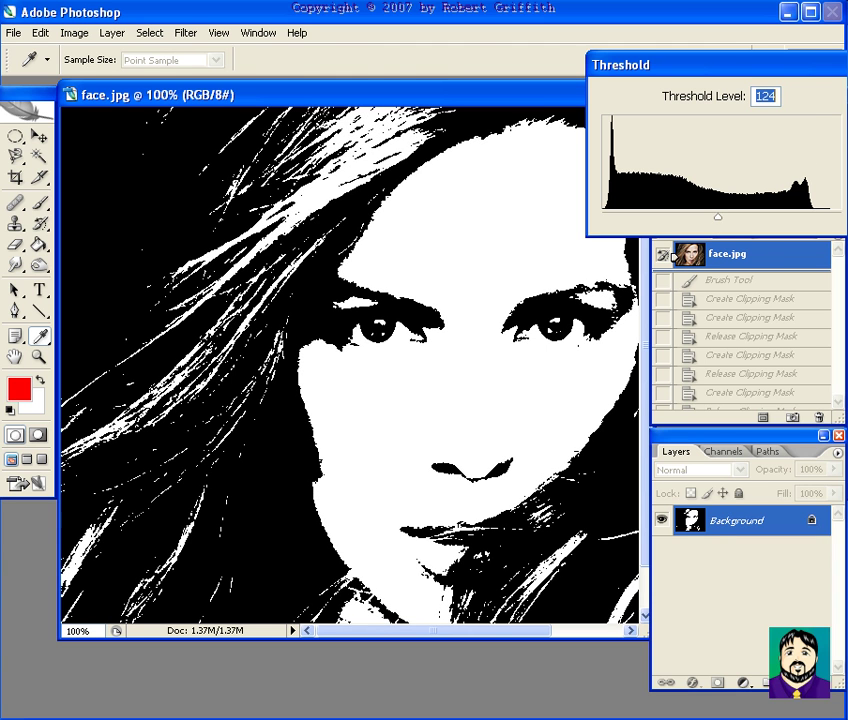
{"action": "key", "text": "Return"}
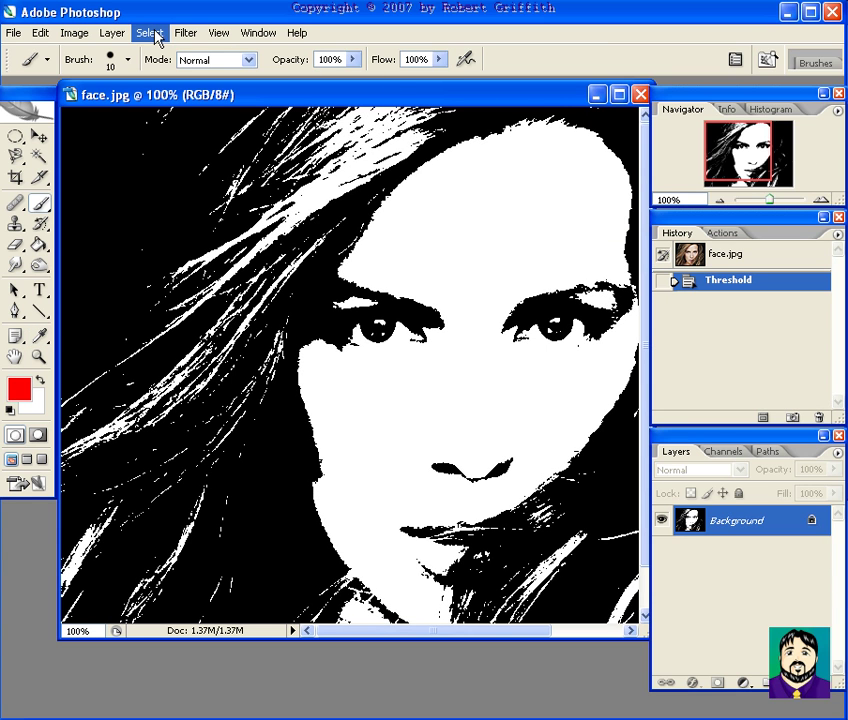
Step: Soften the thresholded image with a Gaussian Blur of 1.5 pixels radius
{"action": "left_click", "coordinate": [185, 33]}
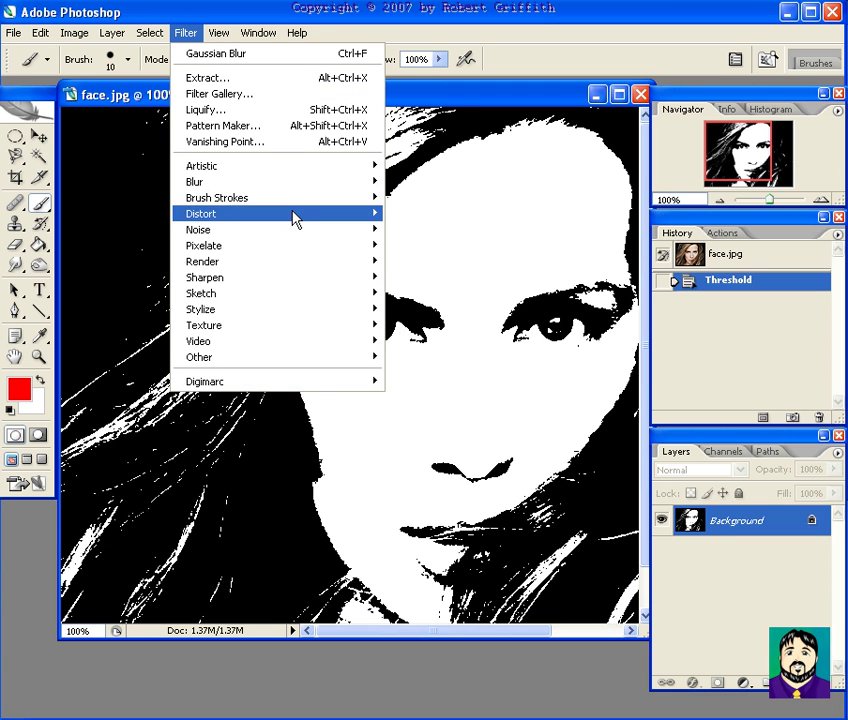
{"action": "mouse_move", "coordinate": [316, 183]}
{"action": "left_click", "coordinate": [432, 245]}
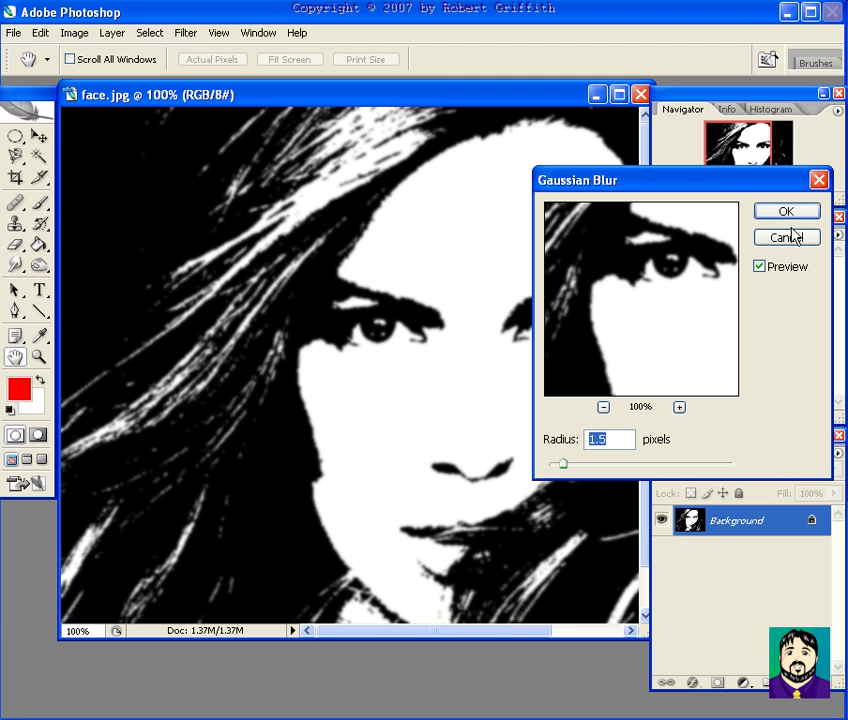
{"action": "left_click", "coordinate": [786, 212]}
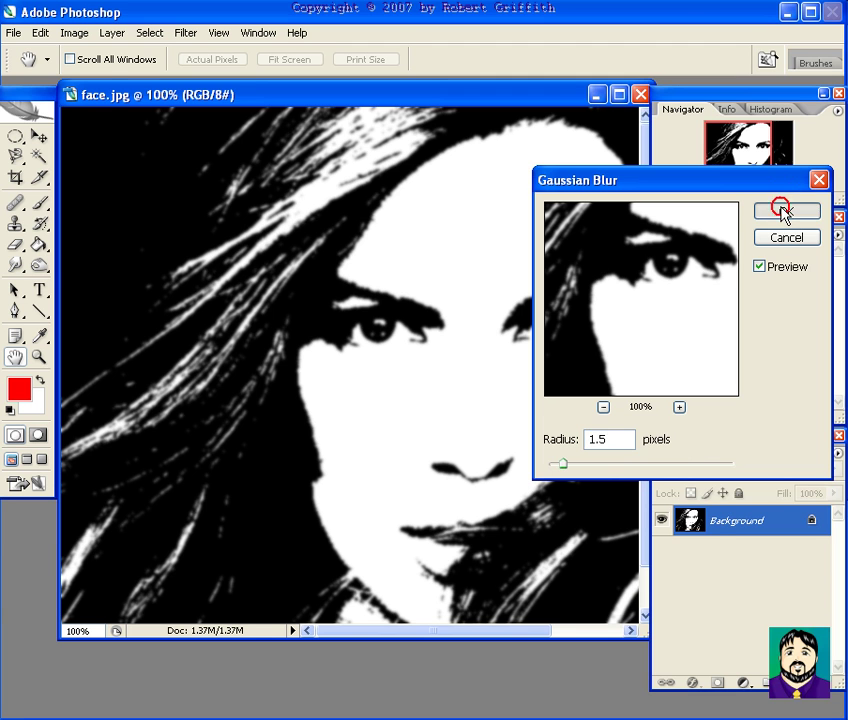
Step: Convert the blurred image from RGB to Grayscale mode
{"action": "left_click", "coordinate": [80, 34]}
{"action": "mouse_move", "coordinate": [95, 54]}
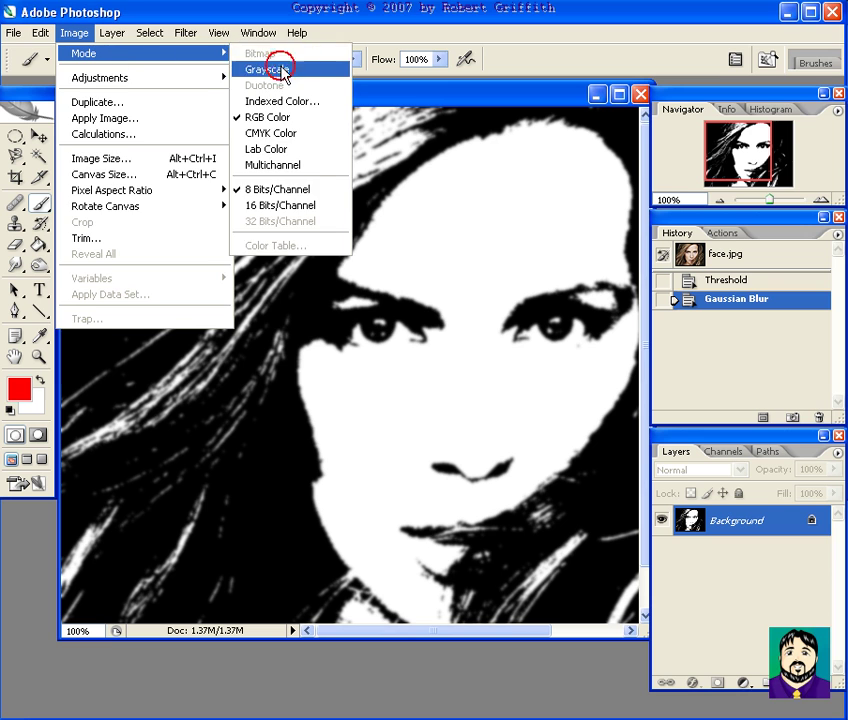
{"action": "left_click", "coordinate": [272, 69]}
{"action": "left_click", "coordinate": [366, 293]}
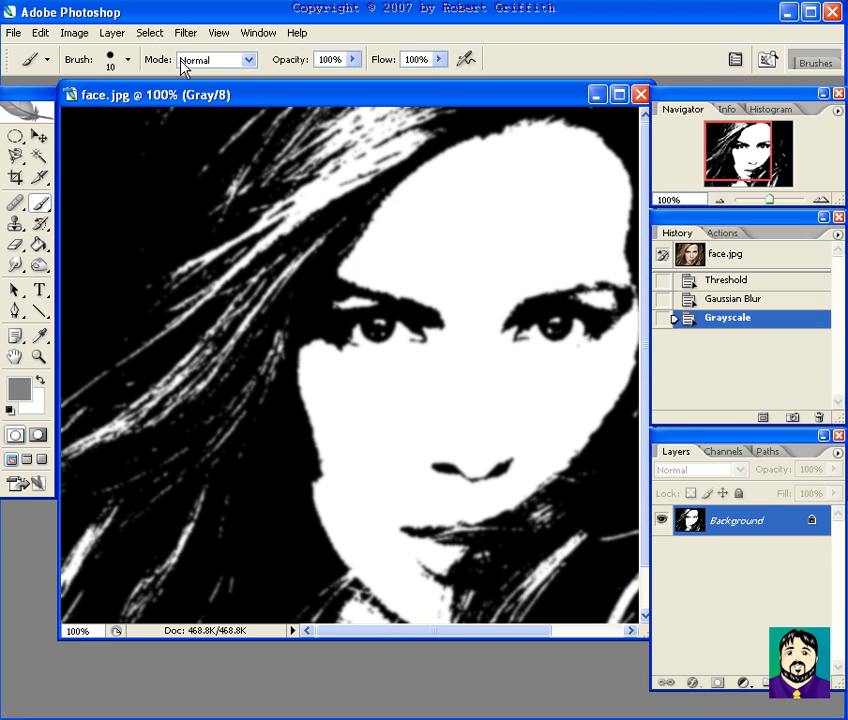
Step: Convert the image to Bitmap at 72 pixels/inch using a Halftone Screen of 20 lines/inch, 45 degrees, Round shape
{"action": "left_click", "coordinate": [72, 38]}
{"action": "mouse_move", "coordinate": [184, 55]}
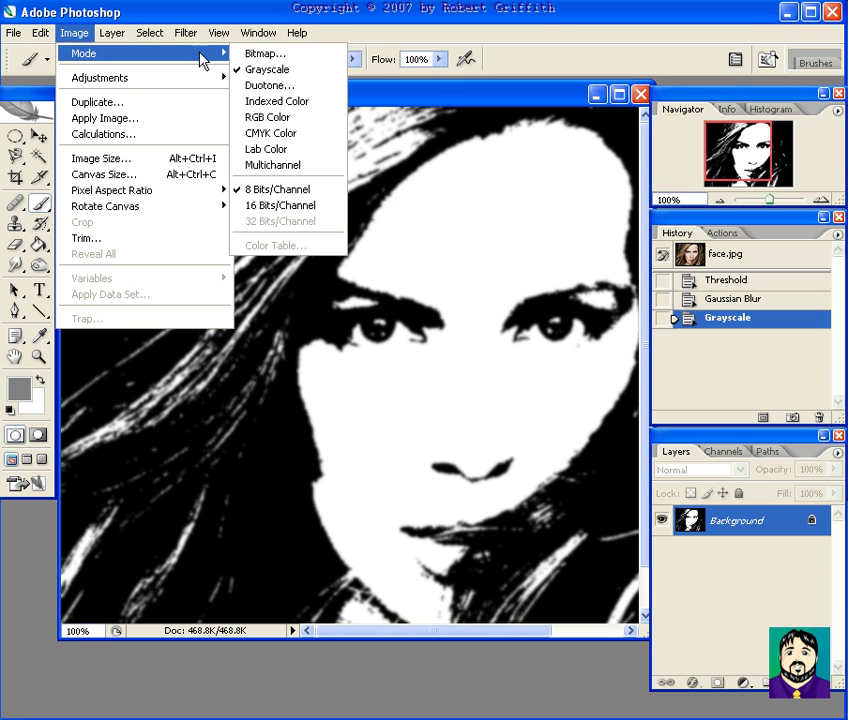
{"action": "left_click", "coordinate": [285, 54]}
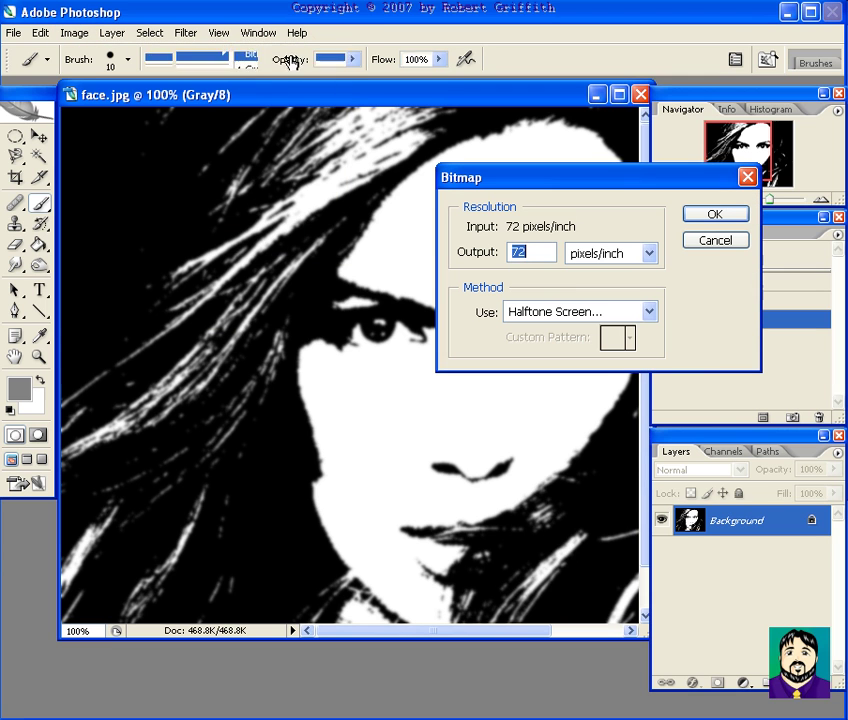
{"action": "left_click", "coordinate": [556, 314]}
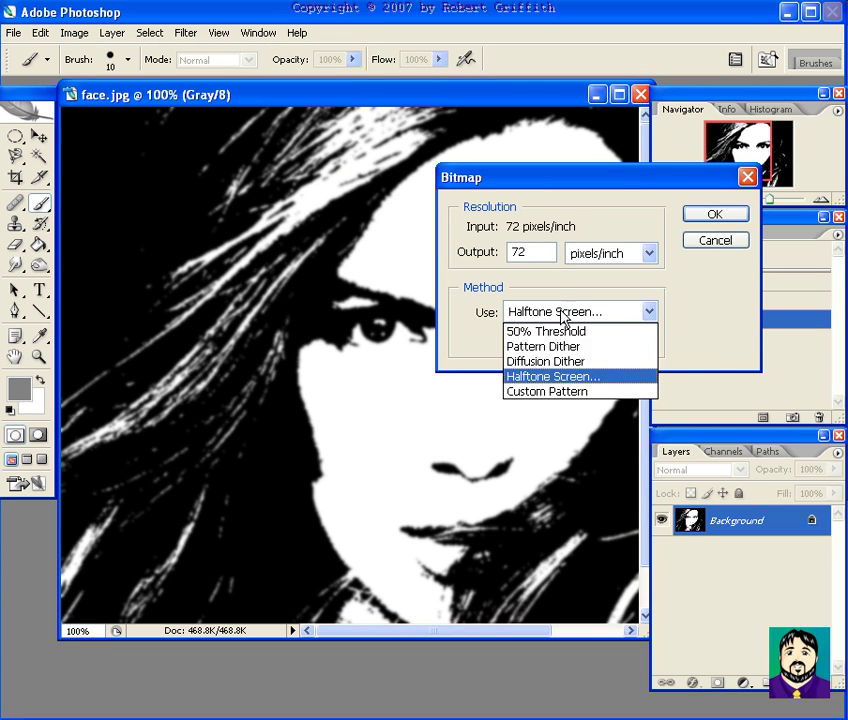
{"action": "left_click", "coordinate": [561, 311]}
{"action": "left_click", "coordinate": [718, 216]}
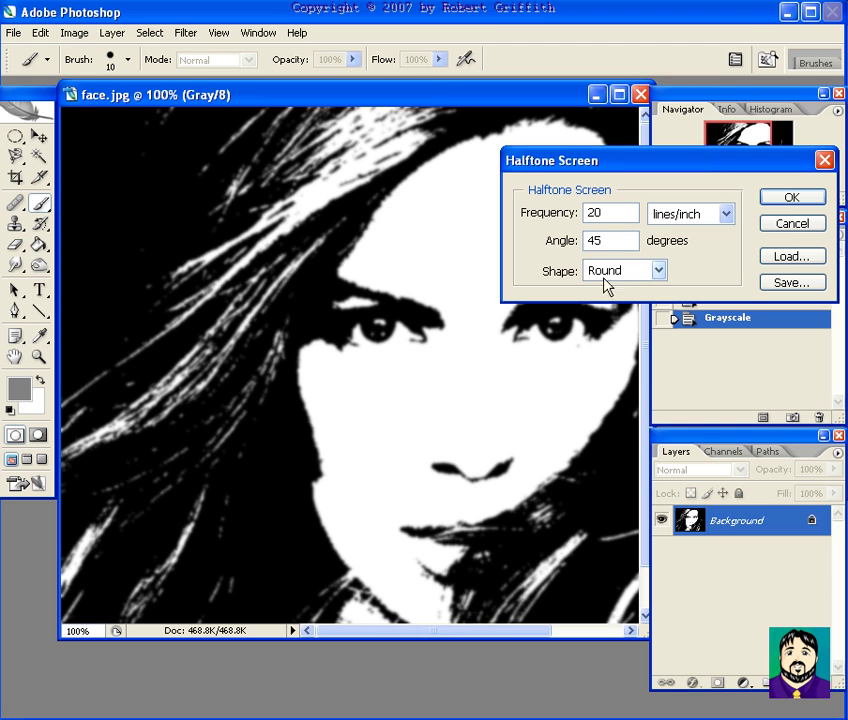
{"action": "left_click", "coordinate": [788, 198]}
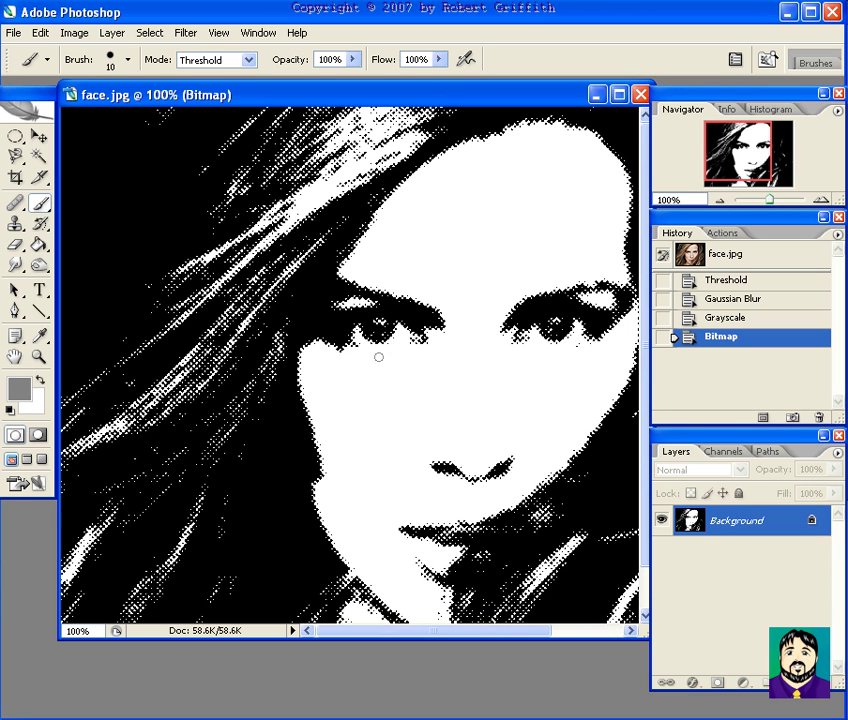
Step: Convert the bitmap back to Grayscale with a size ratio of 1, followed by RGB Color mode
{"action": "left_click", "coordinate": [70, 33]}
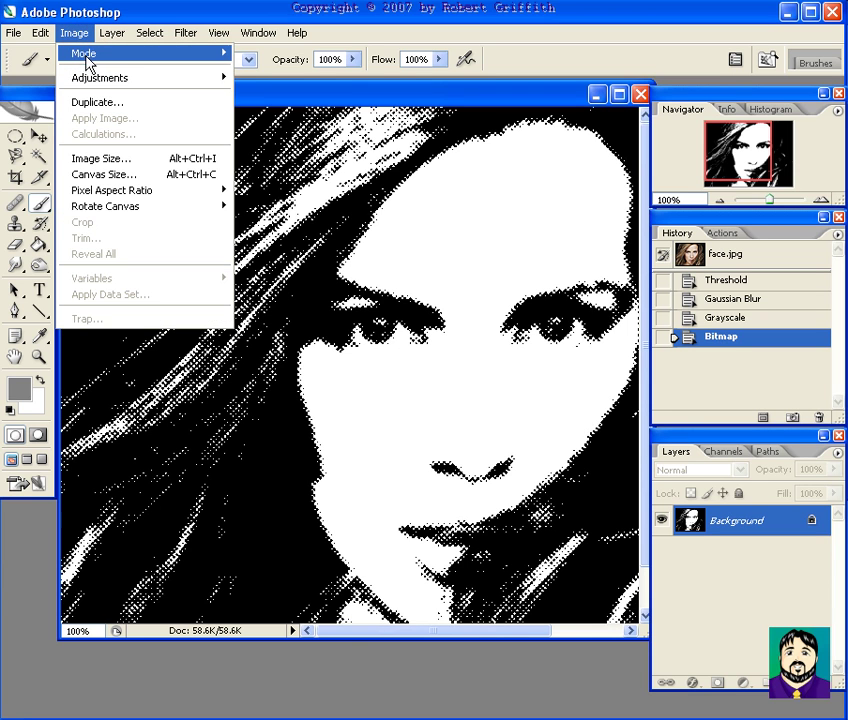
{"action": "mouse_move", "coordinate": [170, 60]}
{"action": "left_click", "coordinate": [272, 70]}
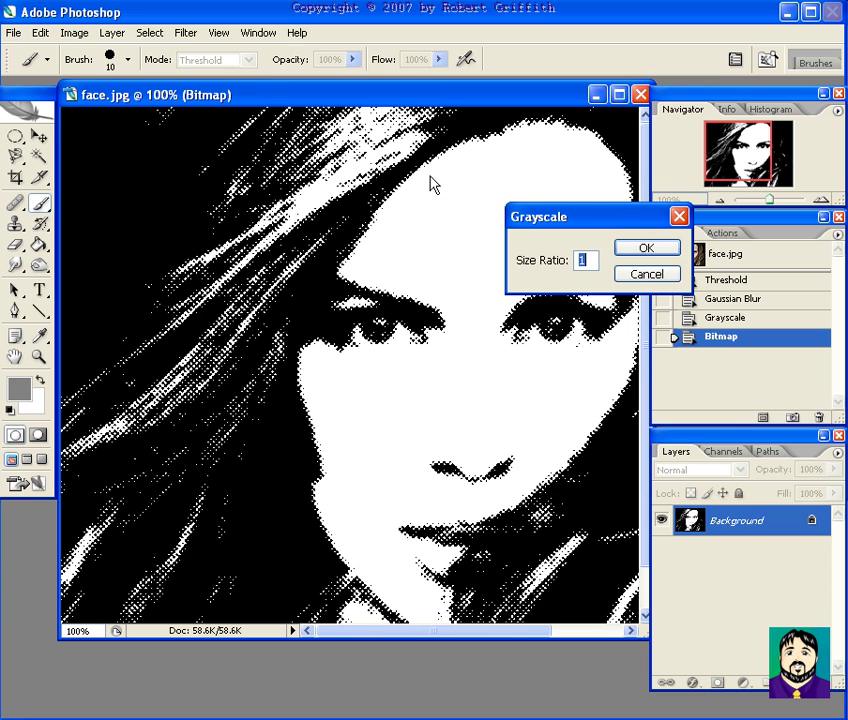
{"action": "left_click", "coordinate": [645, 249]}
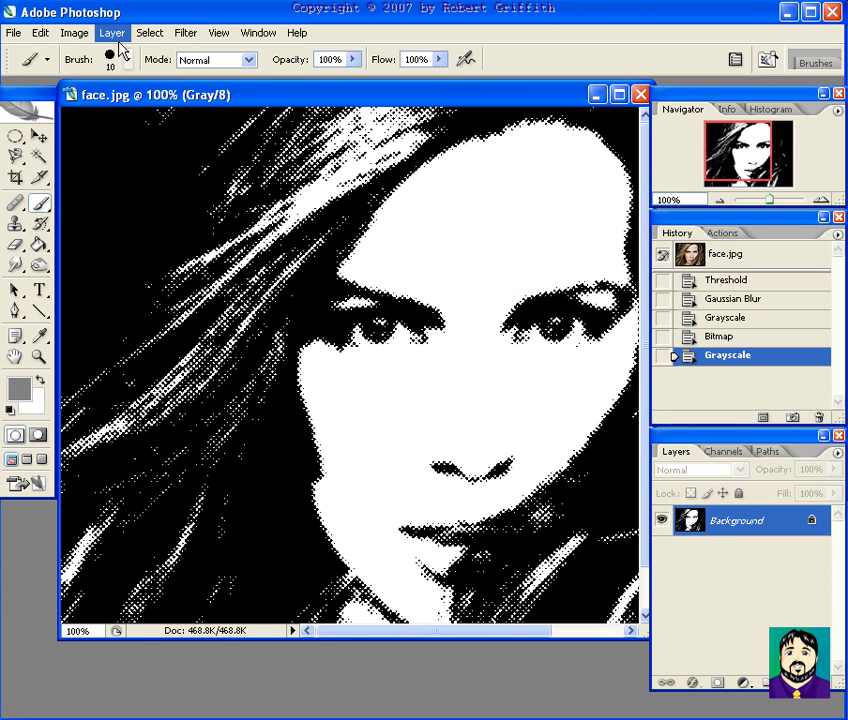
{"action": "left_click", "coordinate": [73, 33]}
{"action": "mouse_move", "coordinate": [118, 54]}
{"action": "left_click", "coordinate": [283, 117]}
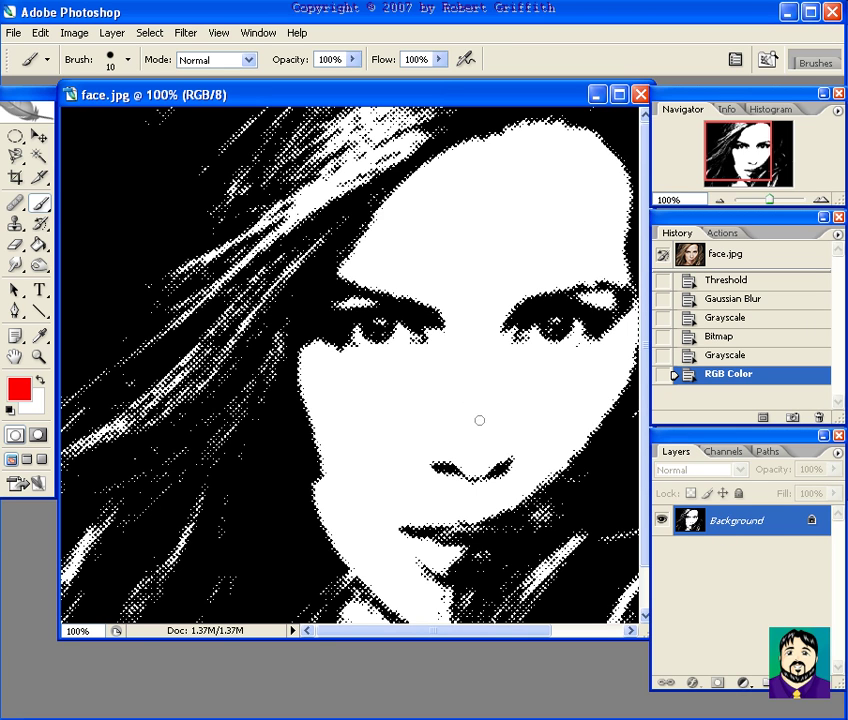
Step: Duplicate the Background layer and add a new layer filled with red between the original and the copy
{"action": "left_click_drag", "start_coordinate": [750, 517], "coordinate": [793, 682]}
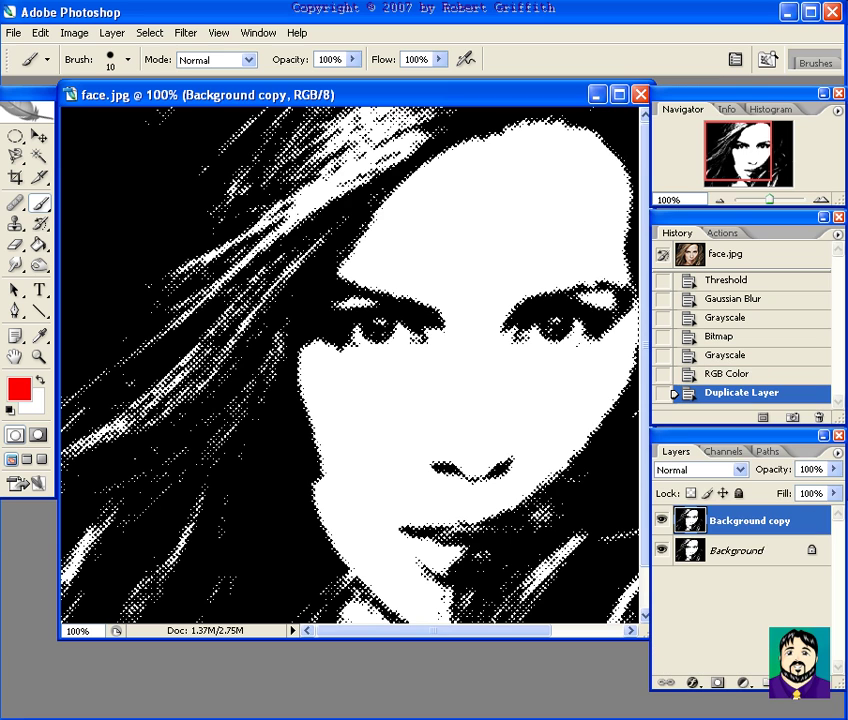
{"action": "left_click", "coordinate": [734, 557]}
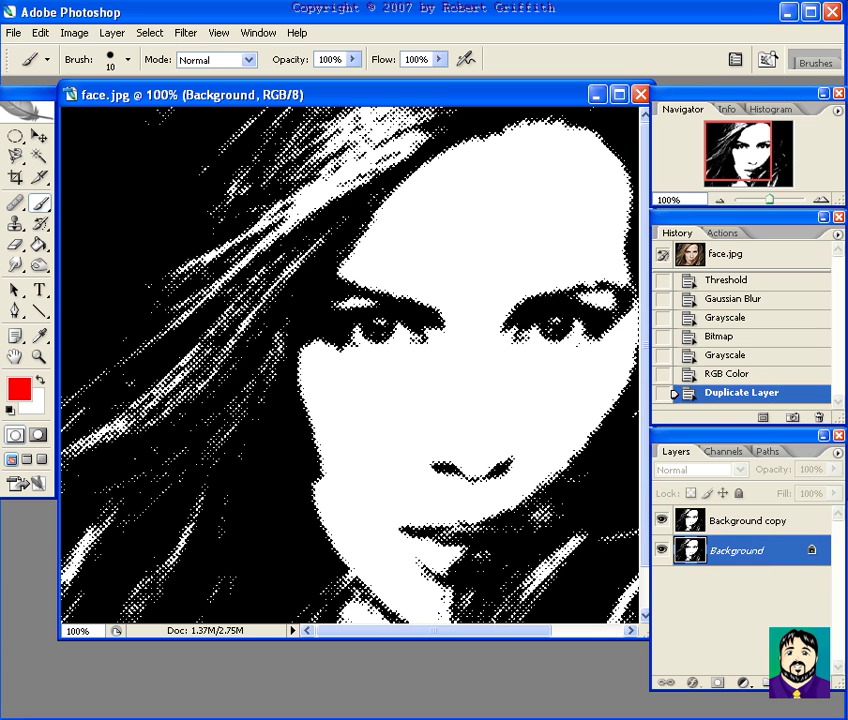
{"action": "key", "text": "ctrl+shift+alt+n"}
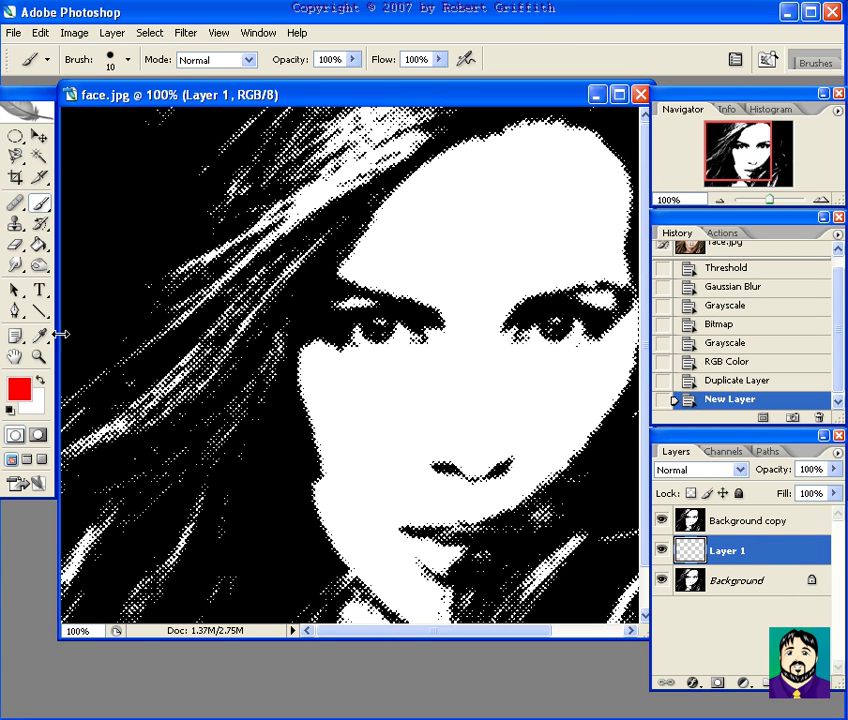
{"action": "left_click", "coordinate": [39, 243]}
{"action": "left_click", "coordinate": [413, 387]}
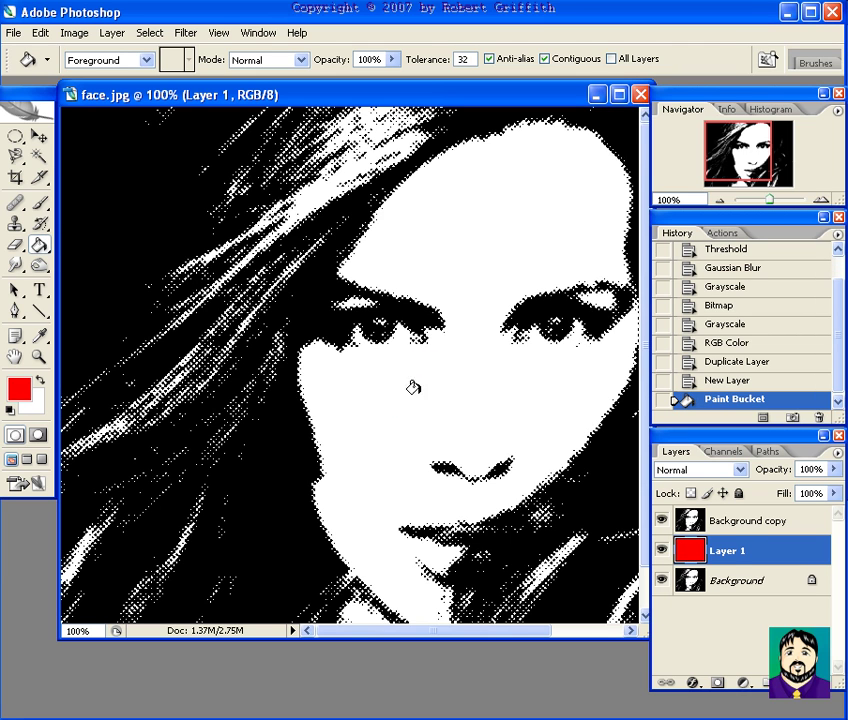
Step: Select the white areas of the Background copy layer by Color Range with fuzziness 148 and delete them
{"action": "left_click", "coordinate": [739, 518]}
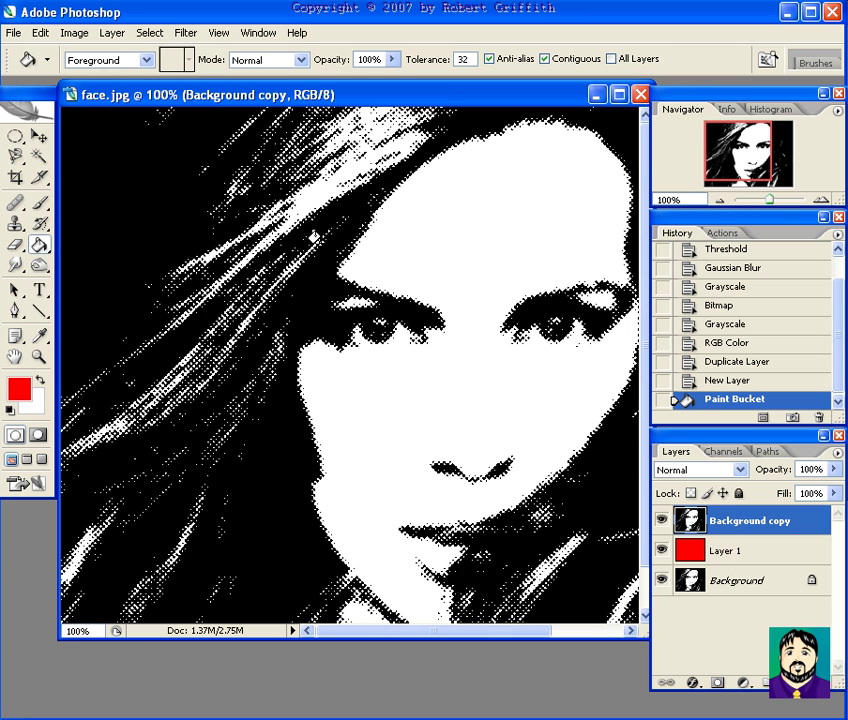
{"action": "left_click", "coordinate": [150, 32]}
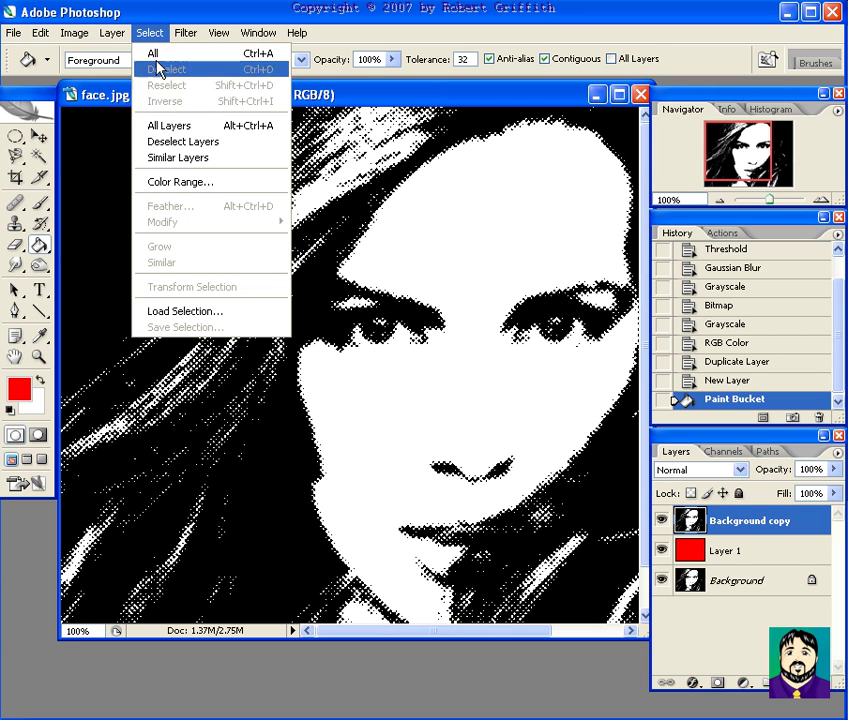
{"action": "left_click", "coordinate": [196, 183]}
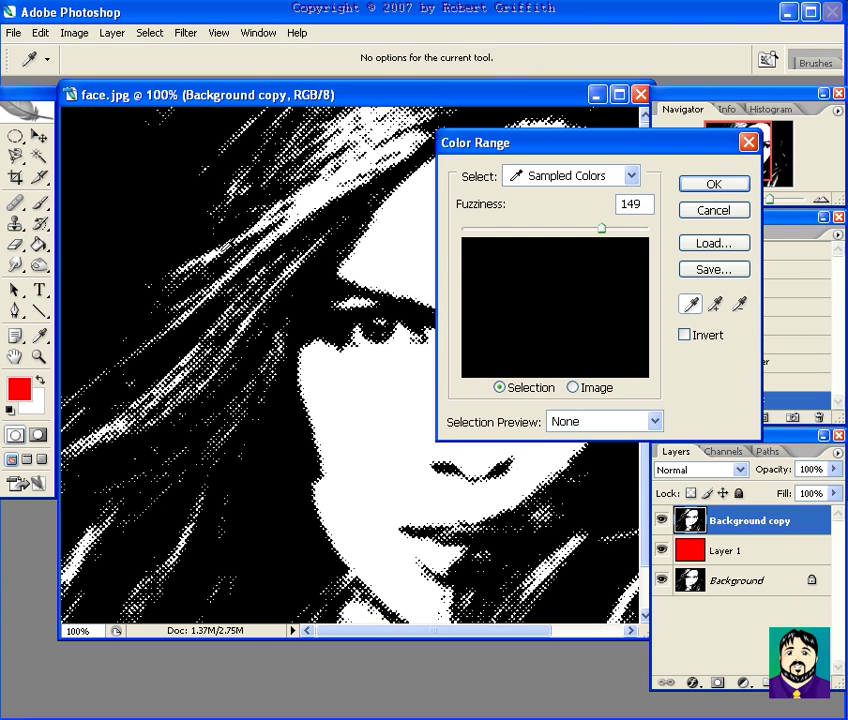
{"action": "left_click", "coordinate": [361, 380]}
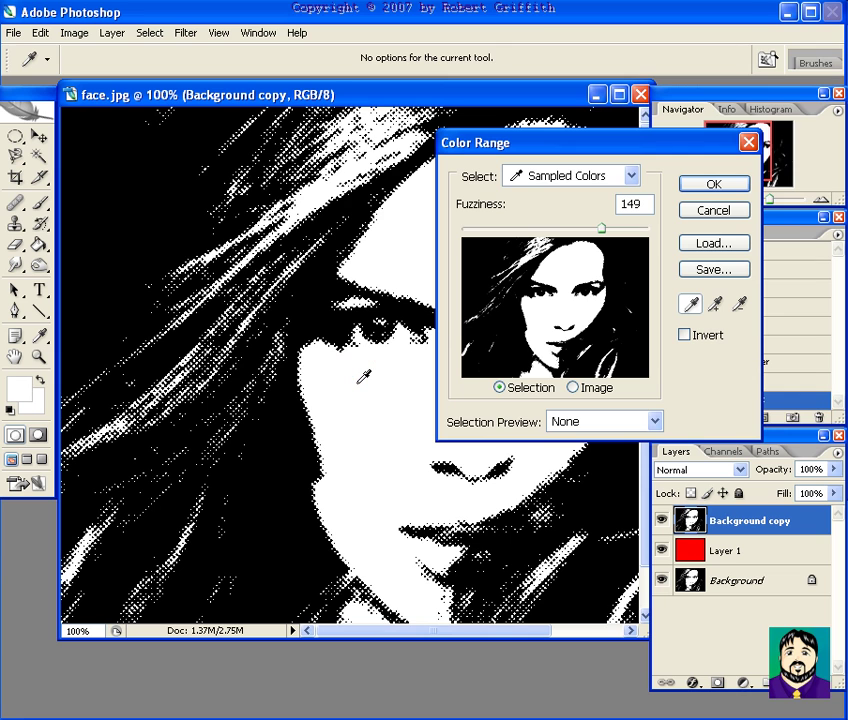
{"action": "left_click_drag", "start_coordinate": [601, 231], "coordinate": [598, 232]}
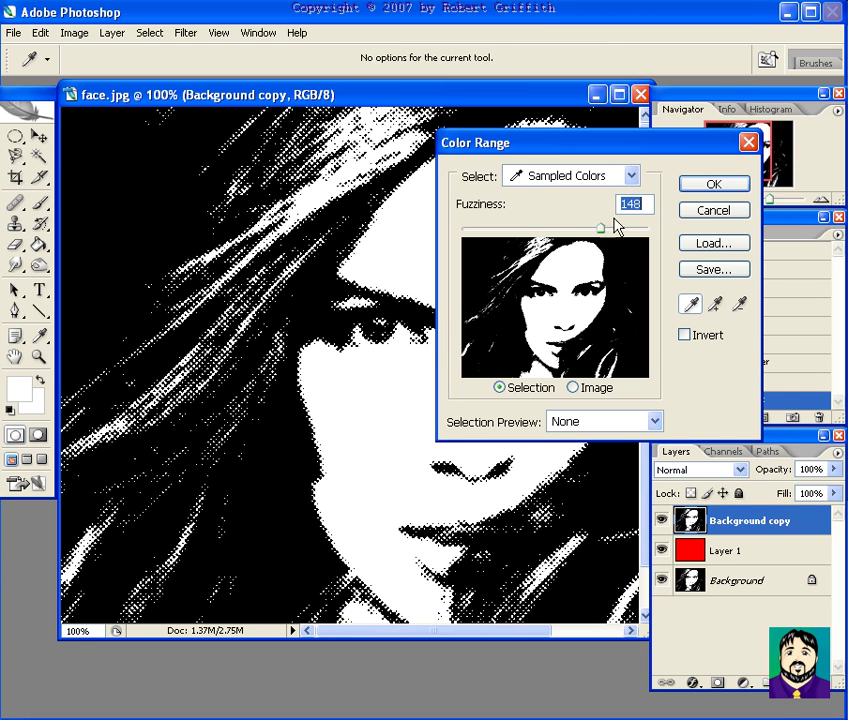
{"action": "left_click", "coordinate": [706, 184]}
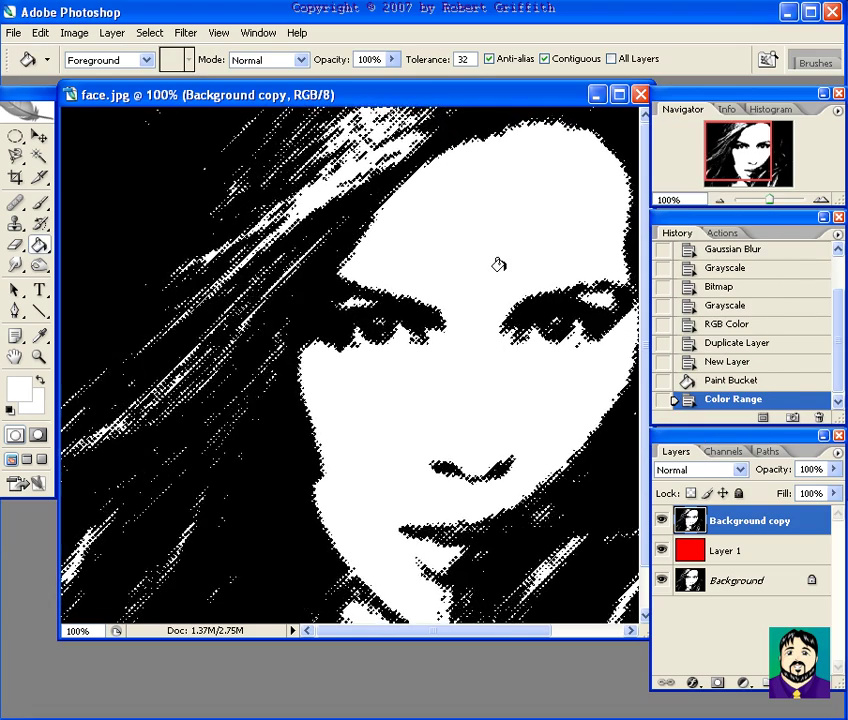
{"action": "key", "text": "Delete"}
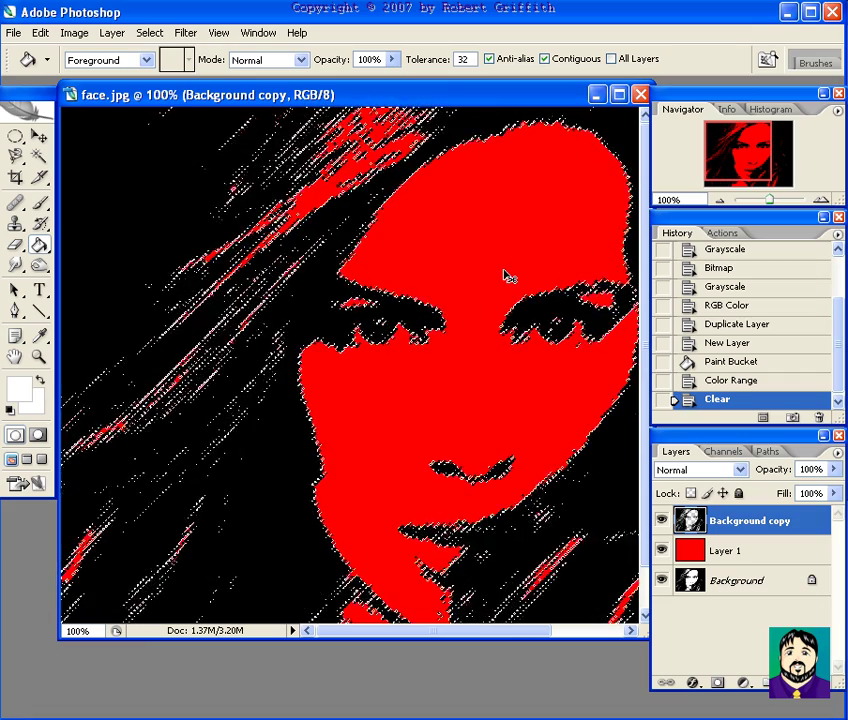
Step: Clear the entire red fill from Layer 1 and remove the selection
{"action": "key", "text": "ctrl+d"}
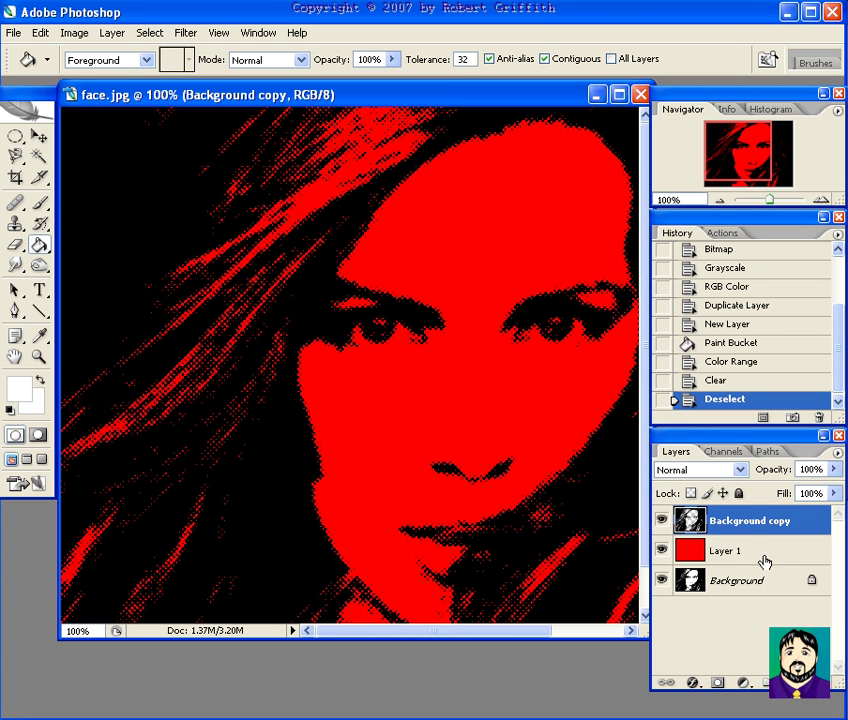
{"action": "key", "text": "ctrl+z"}
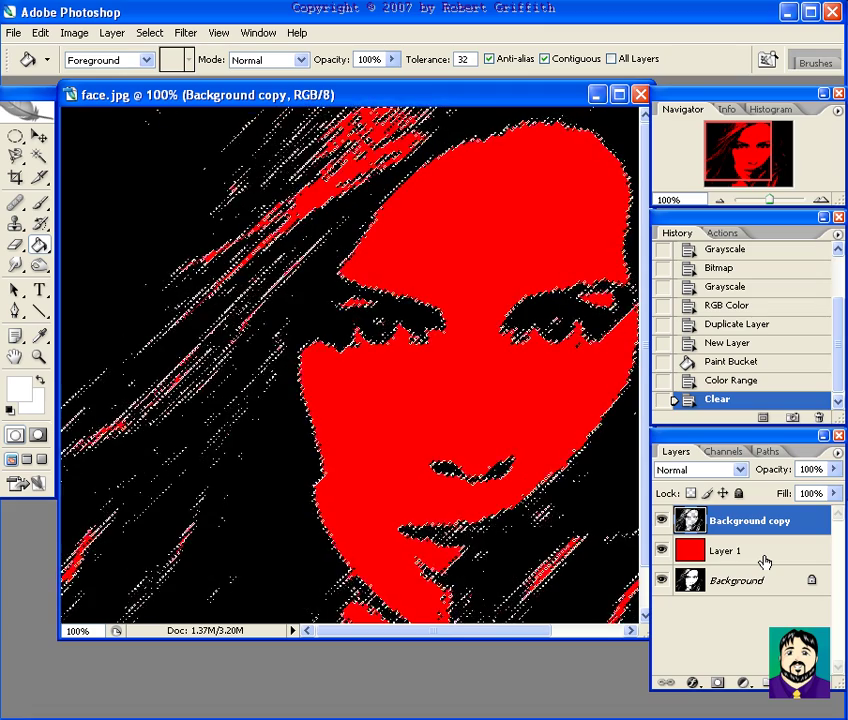
{"action": "left_click", "coordinate": [765, 562]}
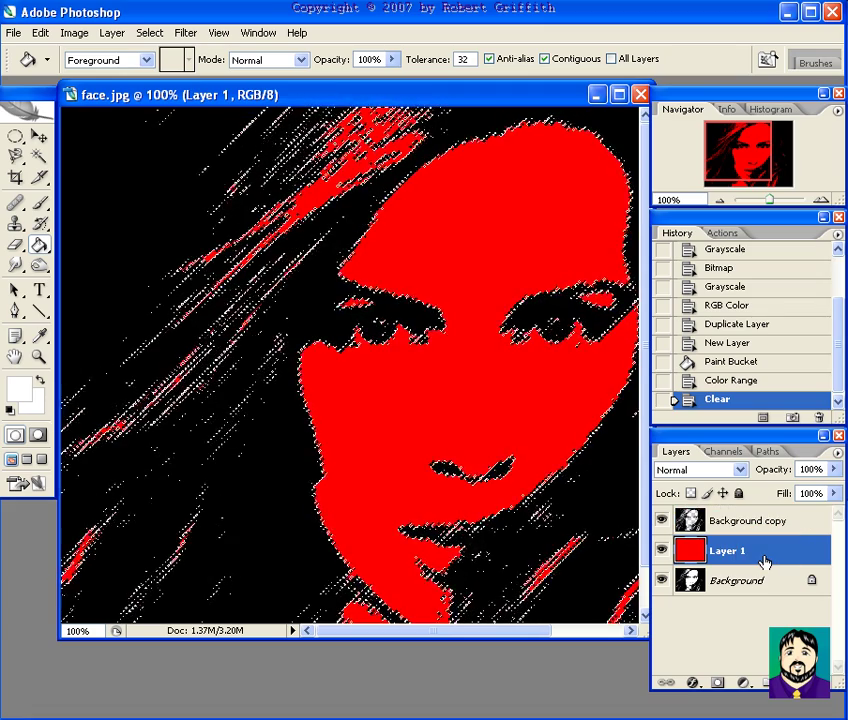
{"action": "key", "text": "ctrl+z"}
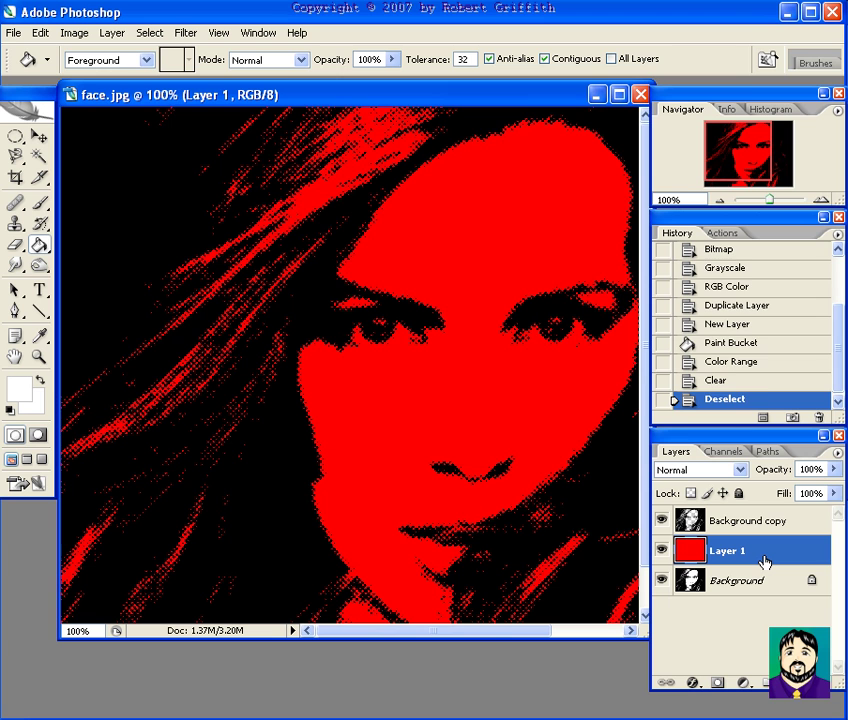
{"action": "key", "text": "ctrl+a"}
{"action": "key", "text": "Delete"}
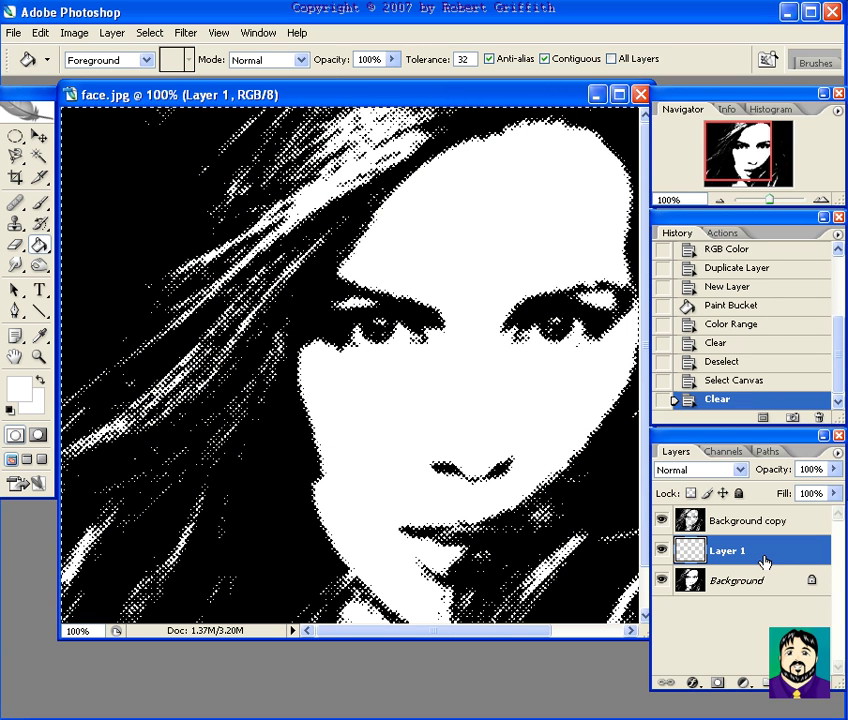
{"action": "key", "text": "ctrl+d"}
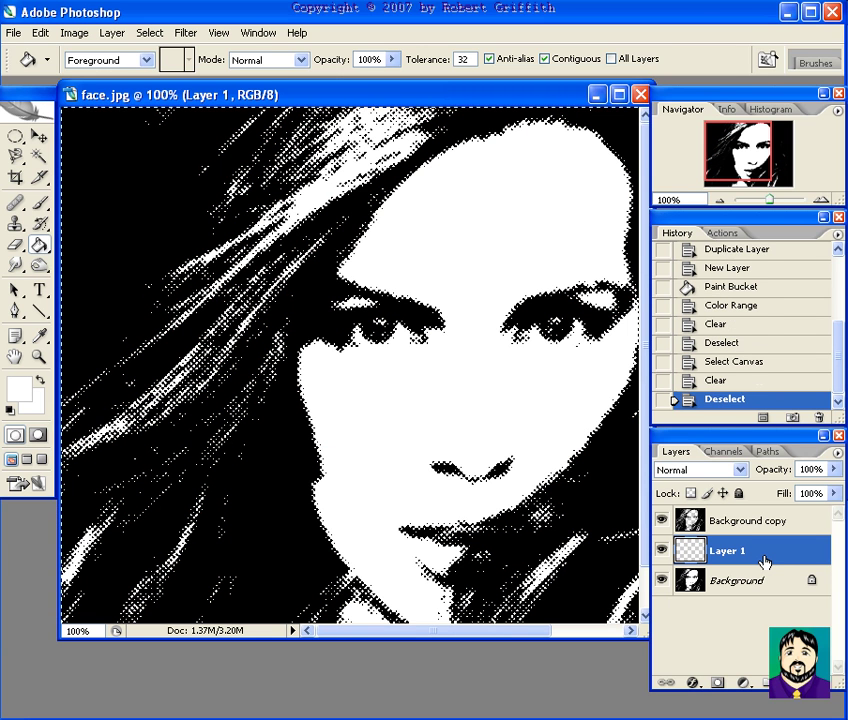
Step: Toggle the Background layer's visibility off and on to inspect the cleared areas of the Background copy layer
{"action": "left_click", "coordinate": [715, 531]}
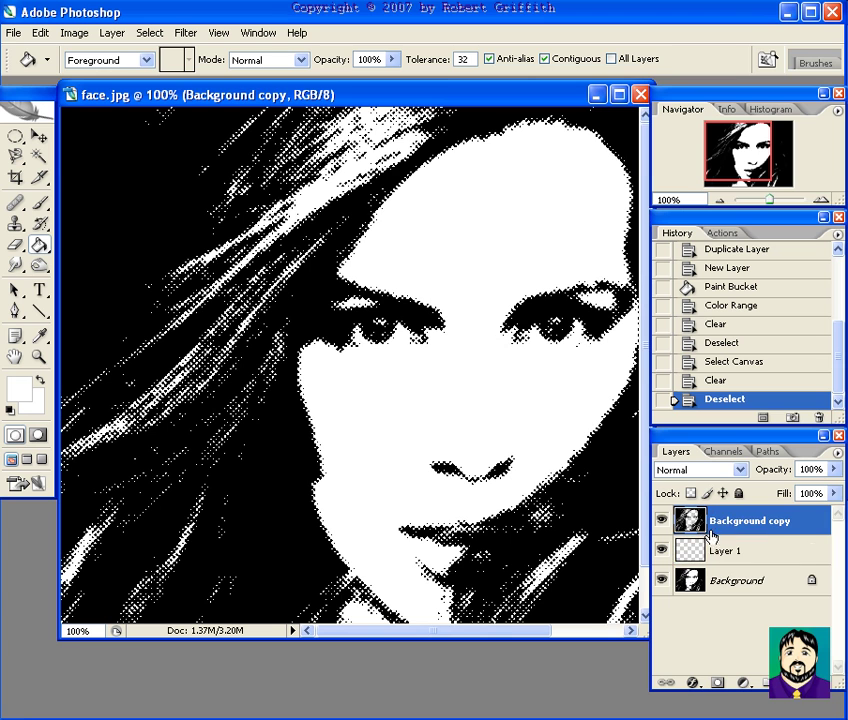
{"action": "left_click", "coordinate": [661, 580]}
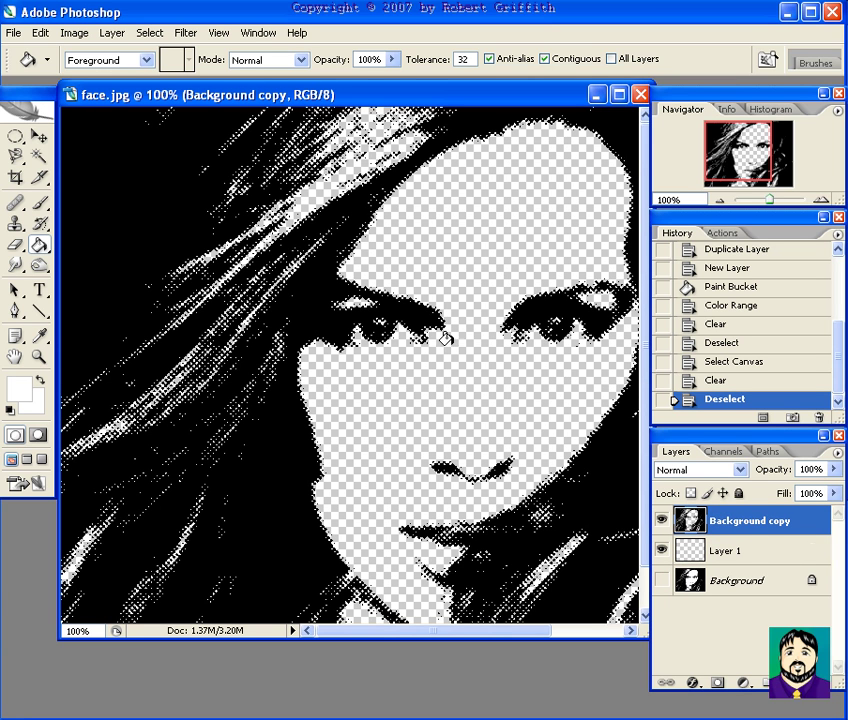
{"action": "left_click", "coordinate": [661, 580]}
Step: Set the foreground color to red and ready the Brush tool at size 20 on Layer 1
{"action": "left_click", "coordinate": [725, 555]}
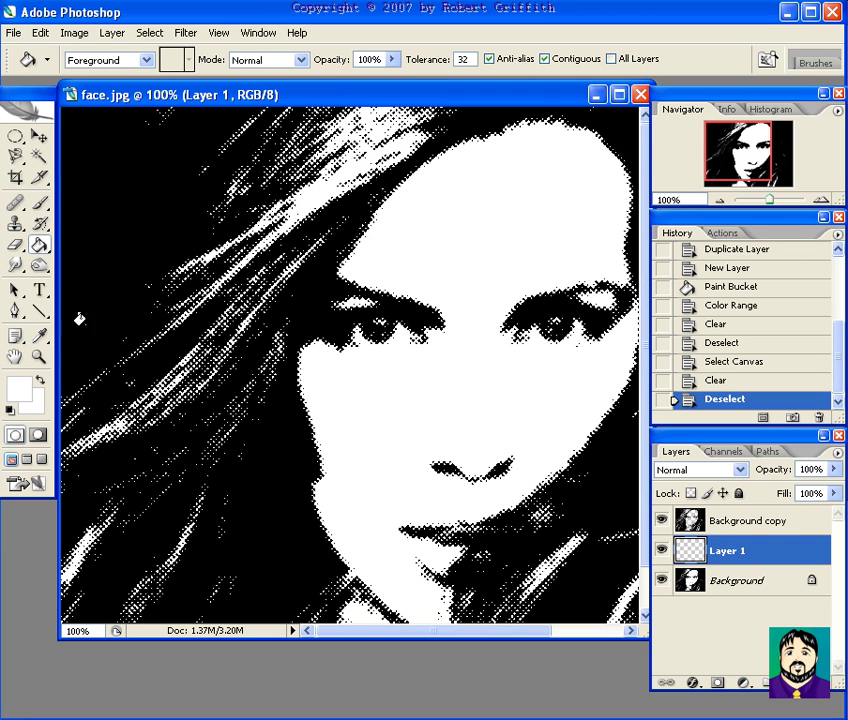
{"action": "left_click", "coordinate": [27, 388]}
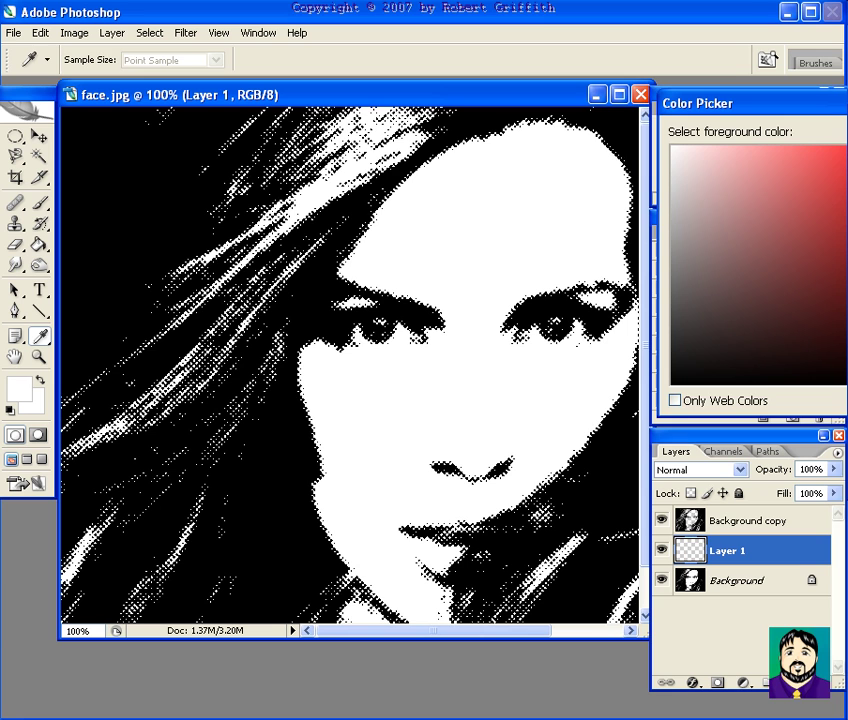
{"action": "key", "text": "Return"}
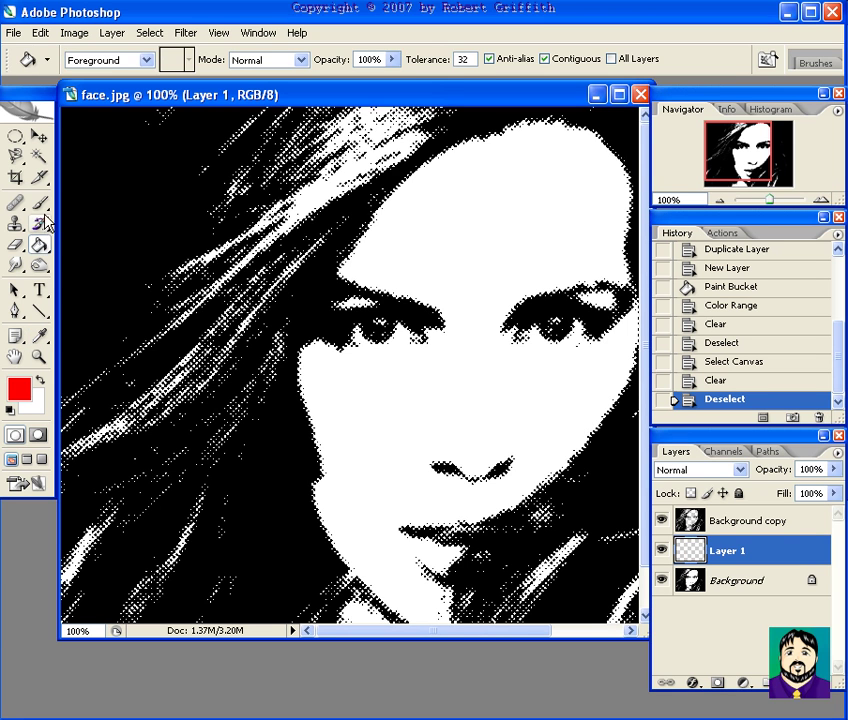
{"action": "left_click", "coordinate": [40, 203]}
{"action": "key", "text": "bracketright"}
{"action": "left_click_drag", "start_coordinate": [404, 531], "coordinate": [515, 531]}
{"action": "key", "text": "ctrl+z"}
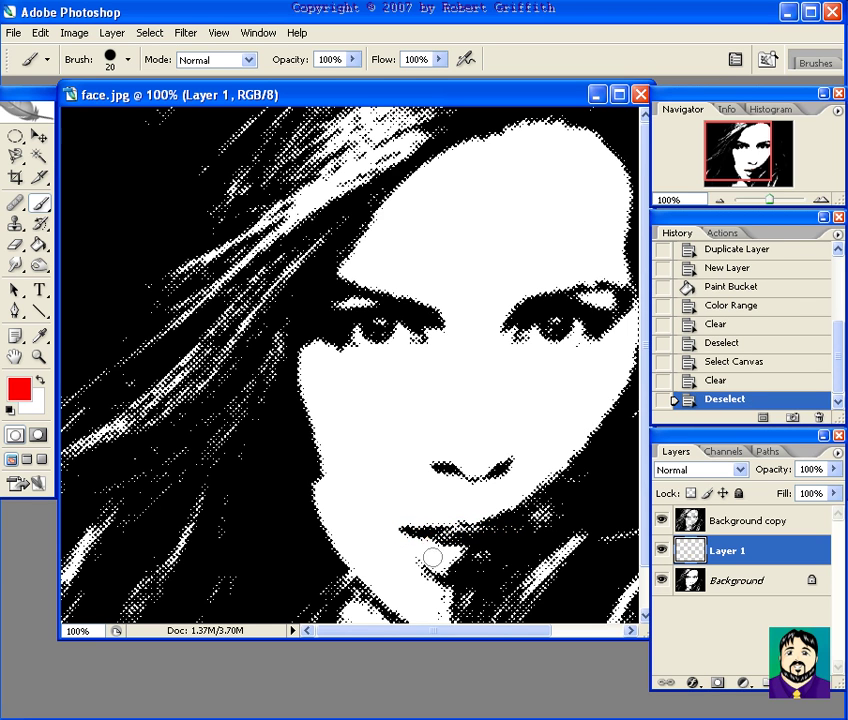
{"action": "mouse_move", "coordinate": [405, 532]}
{"action": "left_mouse_down"}
{"action": "mouse_move", "coordinate": [446, 551]}
{"action": "mouse_move", "coordinate": [530, 533]}
{"action": "mouse_move", "coordinate": [438, 573]}
{"action": "mouse_move", "coordinate": [423, 537]}
{"action": "mouse_move", "coordinate": [452, 528]}
{"action": "mouse_move", "coordinate": [490, 537]}
{"action": "mouse_move", "coordinate": [558, 522]}
{"action": "left_mouse_up"}
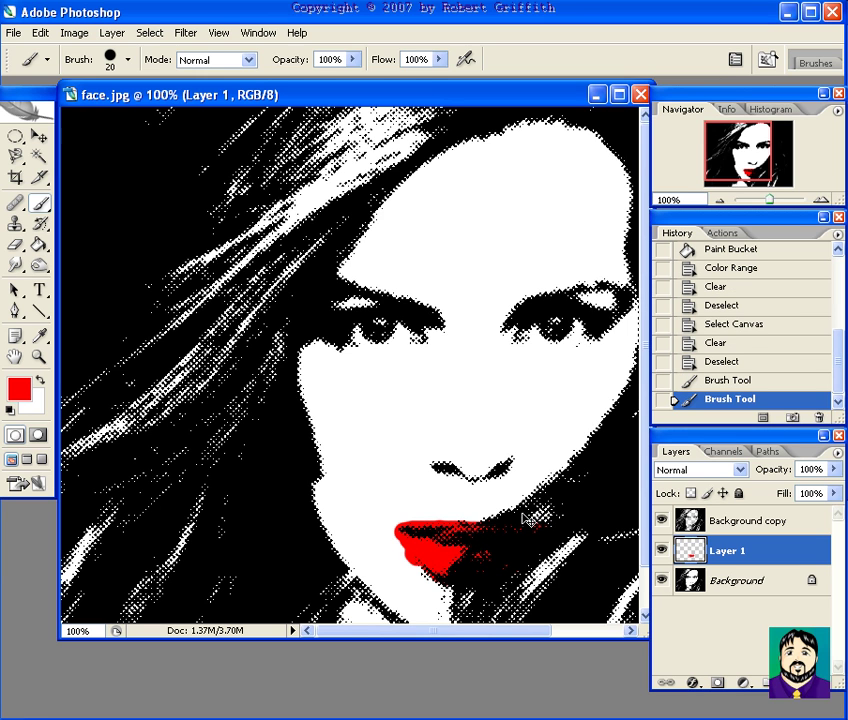
{"action": "left_click", "coordinate": [704, 380]}
{"action": "left_click", "coordinate": [711, 360]}
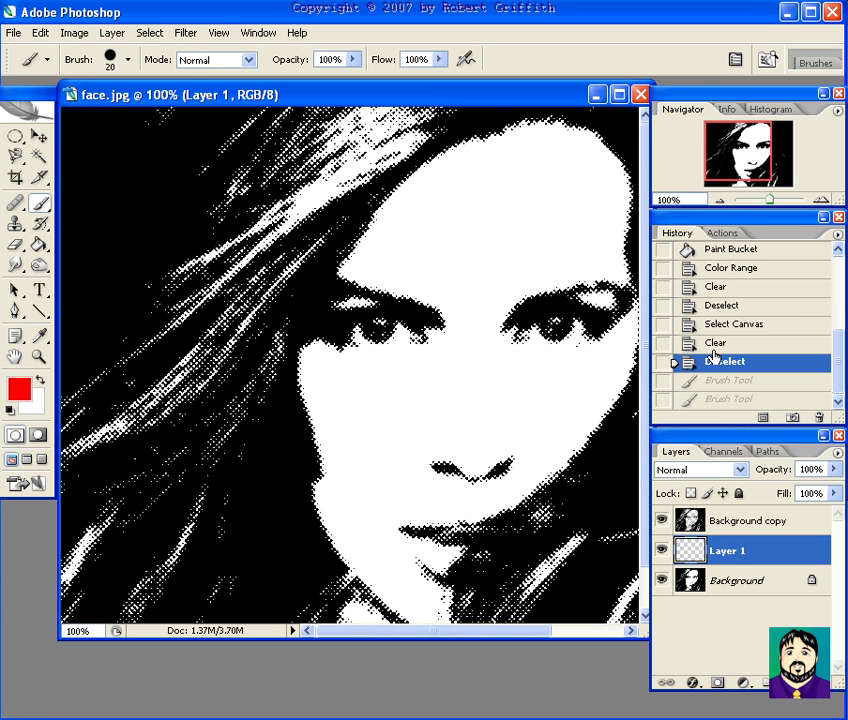
{"action": "left_click", "coordinate": [714, 344]}
{"action": "left_click", "coordinate": [712, 362]}
Step: Paint the lips red on Layer 1 and set the layer's opacity to 50%
{"action": "left_click_drag", "start_coordinate": [405, 531], "coordinate": [452, 569]}
{"action": "mouse_move", "coordinate": [409, 531]}
{"action": "left_mouse_down"}
{"action": "mouse_move", "coordinate": [450, 524]}
{"action": "mouse_move", "coordinate": [425, 535]}
{"action": "mouse_move", "coordinate": [500, 540]}
{"action": "left_mouse_up"}
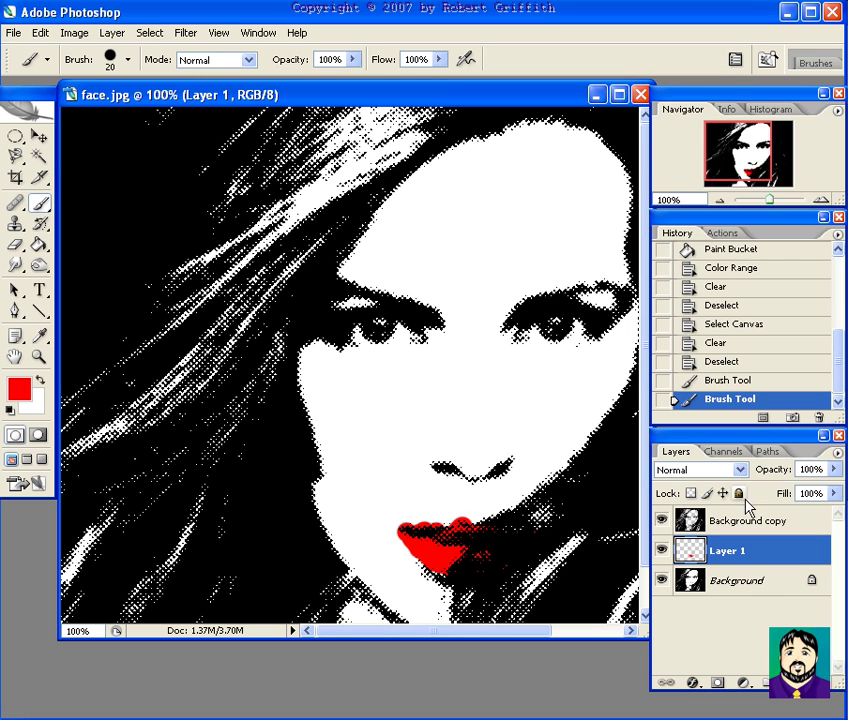
{"action": "left_click", "coordinate": [834, 469]}
{"action": "left_click_drag", "start_coordinate": [833, 488], "coordinate": [789, 492]}
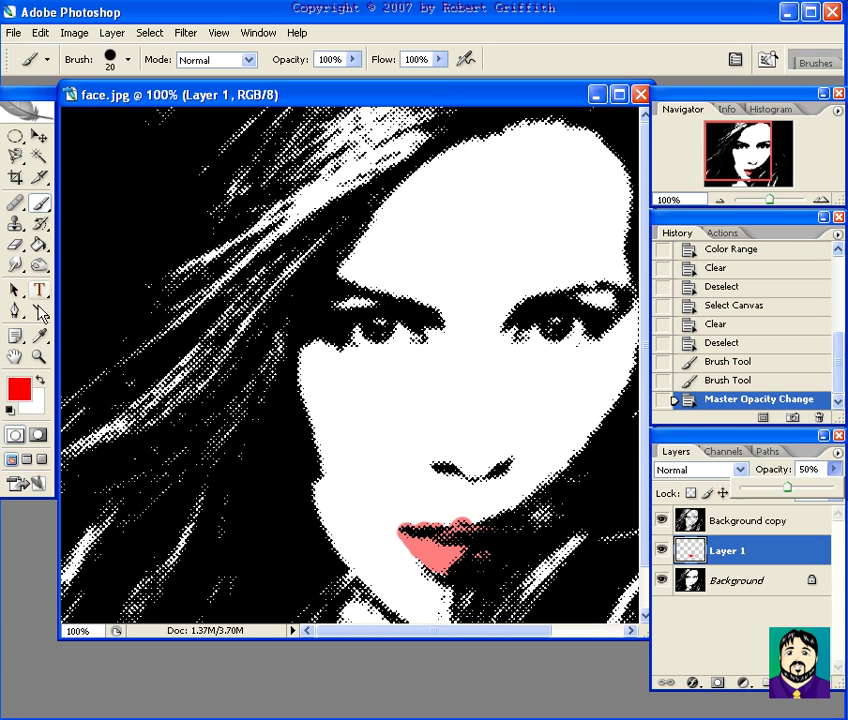
Step: Choose a bright blue foreground color and brush it over streaks of the hair and both irises on Layer 1
{"action": "left_click", "coordinate": [40, 336]}
{"action": "left_click", "coordinate": [19, 388]}
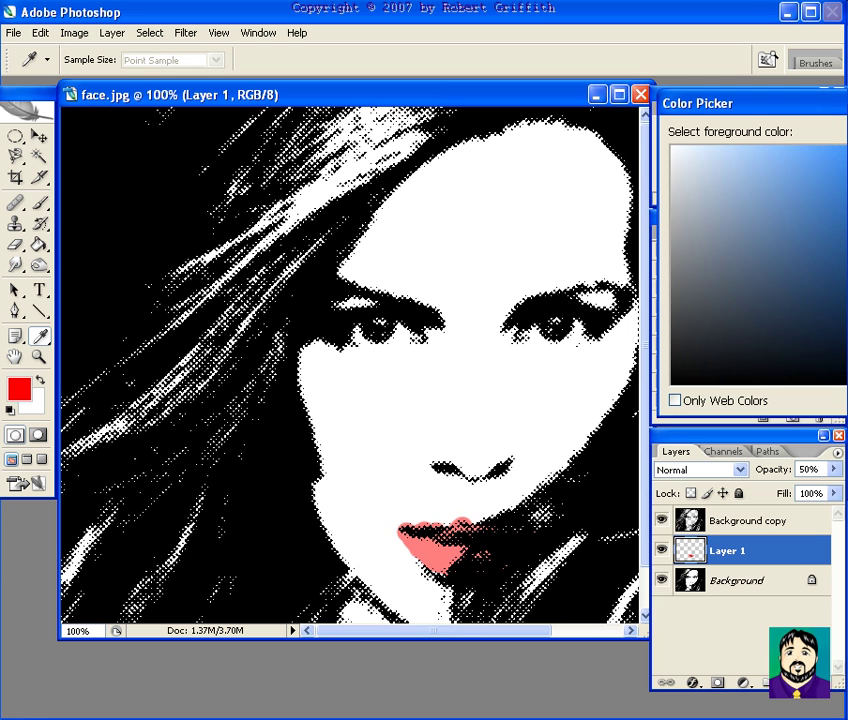
{"action": "key", "text": "Return"}
{"action": "key", "text": "b"}
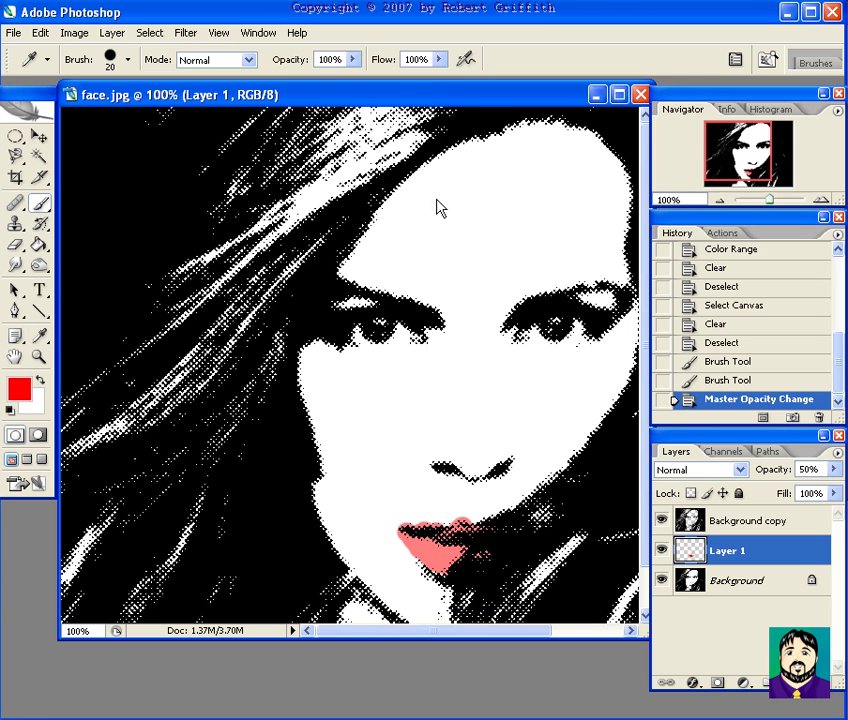
{"action": "mouse_move", "coordinate": [325, 235]}
{"action": "left_mouse_down"}
{"action": "mouse_move", "coordinate": [220, 337]}
{"action": "mouse_move", "coordinate": [85, 445]}
{"action": "mouse_move", "coordinate": [62, 450]}
{"action": "left_mouse_up"}
{"action": "mouse_move", "coordinate": [206, 488]}
{"action": "left_mouse_down"}
{"action": "mouse_move", "coordinate": [149, 588]}
{"action": "mouse_move", "coordinate": [110, 608]}
{"action": "left_mouse_up"}
{"action": "mouse_move", "coordinate": [372, 137]}
{"action": "left_mouse_down"}
{"action": "mouse_move", "coordinate": [318, 160]}
{"action": "mouse_move", "coordinate": [260, 232]}
{"action": "left_mouse_up"}
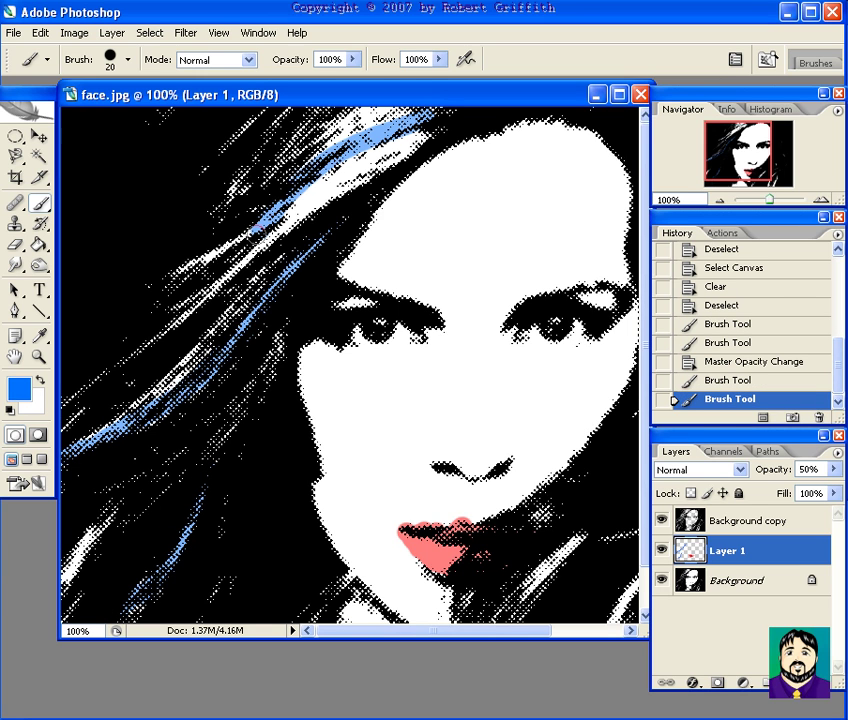
{"action": "mouse_move", "coordinate": [440, 94]}
{"action": "left_mouse_down"}
{"action": "mouse_move", "coordinate": [341, 117]}
{"action": "mouse_move", "coordinate": [456, 102]}
{"action": "mouse_move", "coordinate": [447, 94]}
{"action": "mouse_move", "coordinate": [226, 256]}
{"action": "mouse_move", "coordinate": [142, 285]}
{"action": "left_mouse_up"}
{"action": "mouse_move", "coordinate": [336, 97]}
{"action": "left_mouse_down"}
{"action": "mouse_move", "coordinate": [288, 133]}
{"action": "mouse_move", "coordinate": [348, 84]}
{"action": "mouse_move", "coordinate": [202, 204]}
{"action": "mouse_move", "coordinate": [185, 206]}
{"action": "left_mouse_up"}
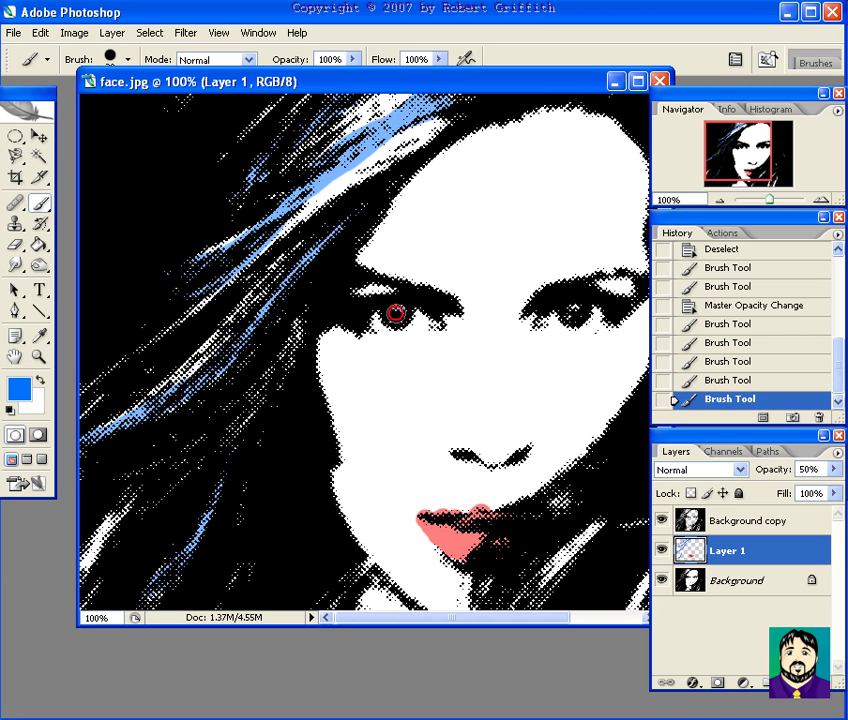
{"action": "left_click", "coordinate": [396, 314]}
{"action": "left_click_drag", "start_coordinate": [569, 314], "coordinate": [579, 307]}
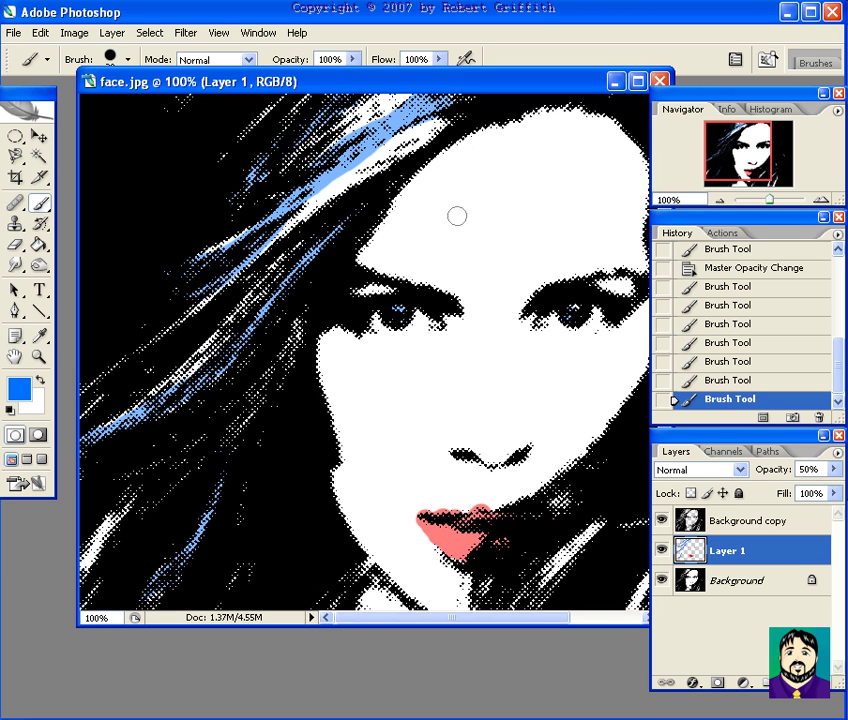
Step: Set the foreground color to a light tan skin tone
{"action": "left_click", "coordinate": [39, 336]}
{"action": "left_click", "coordinate": [19, 388]}
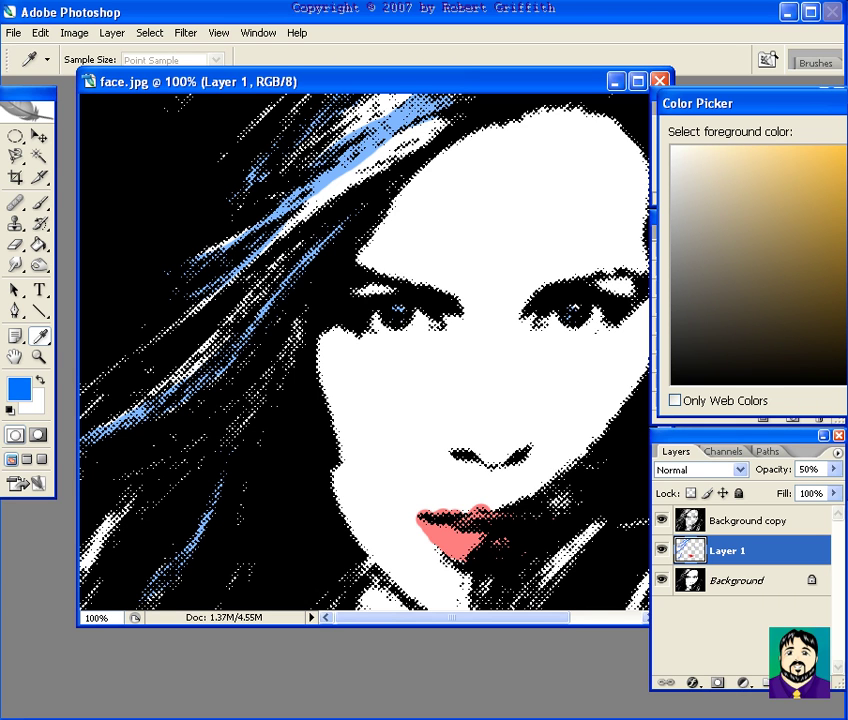
{"action": "left_click_drag", "start_coordinate": [785, 240], "coordinate": [792, 177]}
{"action": "key", "text": "Return"}
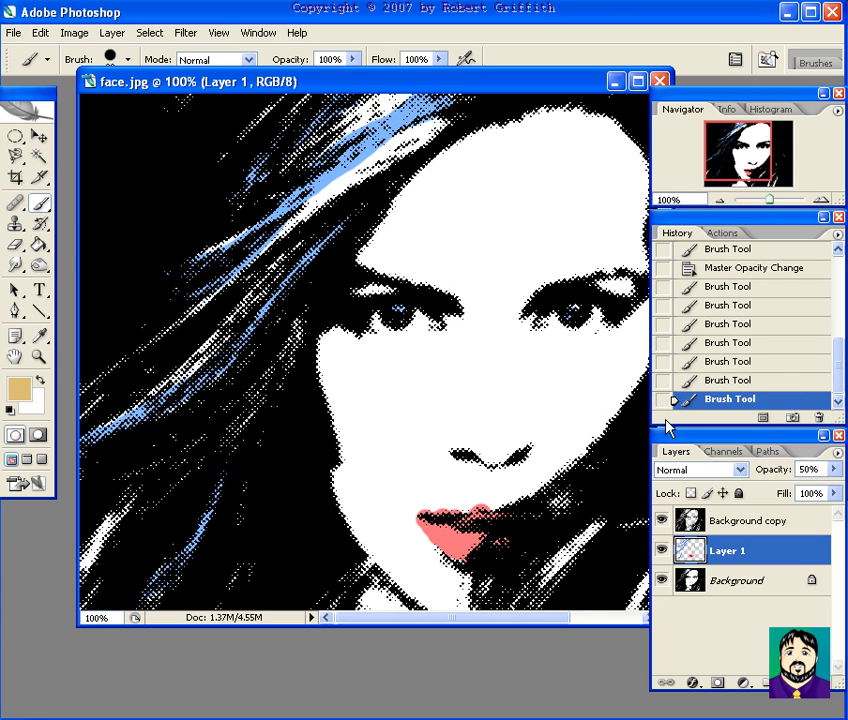
Step: Add a new empty layer between Layer 1 and Background copy
{"action": "left_click", "coordinate": [74, 32]}
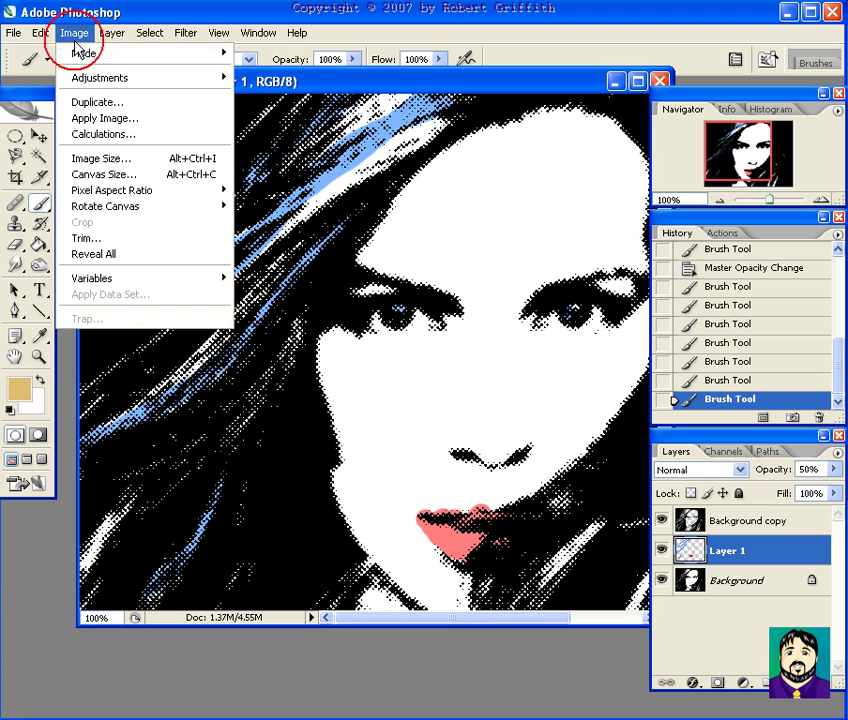
{"action": "mouse_move", "coordinate": [140, 38]}
{"action": "mouse_move", "coordinate": [112, 33]}
{"action": "mouse_move", "coordinate": [242, 57]}
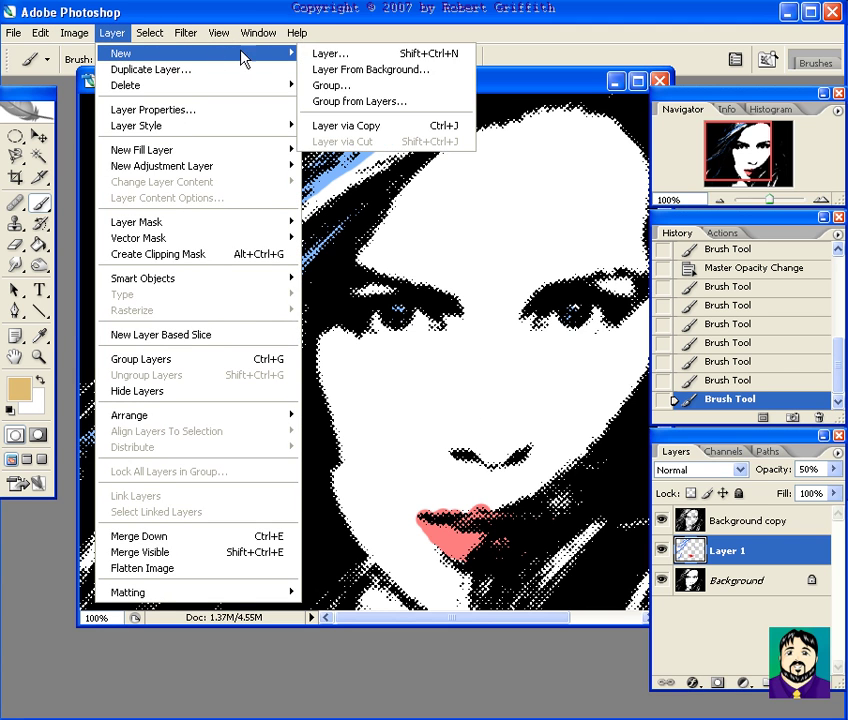
{"action": "left_click", "coordinate": [318, 57]}
{"action": "left_click", "coordinate": [744, 224]}
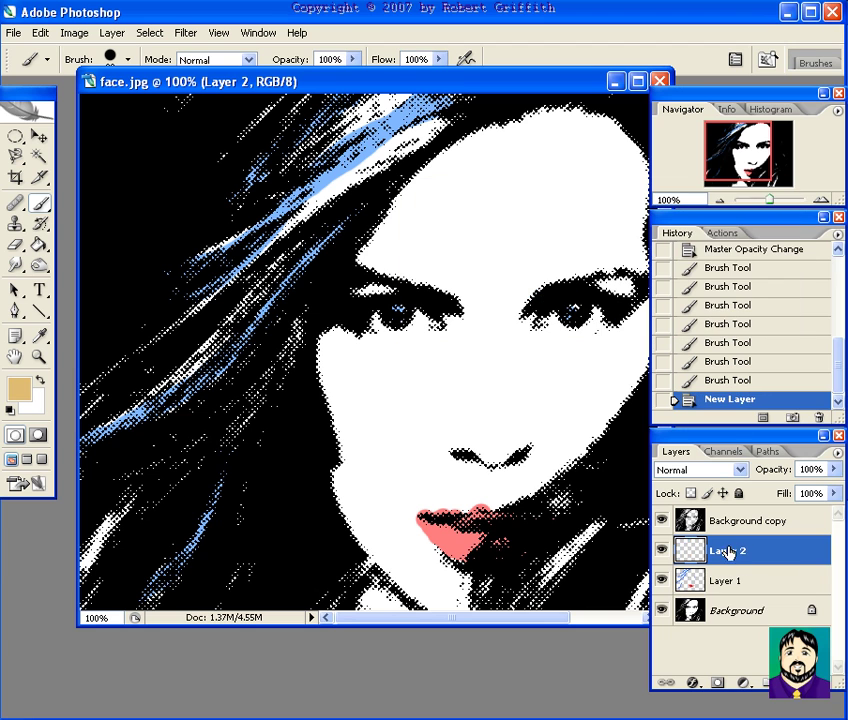
Step: Paint the whole face and neck tan on Layer 2 with a larger brush and set the layer's opacity to 41%
{"action": "mouse_move", "coordinate": [495, 150]}
{"action": "left_mouse_down"}
{"action": "mouse_move", "coordinate": [532, 174]}
{"action": "mouse_move", "coordinate": [489, 232]}
{"action": "mouse_move", "coordinate": [517, 168]}
{"action": "mouse_move", "coordinate": [546, 135]}
{"action": "mouse_move", "coordinate": [554, 238]}
{"action": "mouse_move", "coordinate": [516, 232]}
{"action": "mouse_move", "coordinate": [485, 272]}
{"action": "mouse_move", "coordinate": [376, 319]}
{"action": "mouse_move", "coordinate": [395, 353]}
{"action": "mouse_move", "coordinate": [362, 366]}
{"action": "mouse_move", "coordinate": [365, 426]}
{"action": "mouse_move", "coordinate": [431, 404]}
{"action": "mouse_move", "coordinate": [380, 505]}
{"action": "mouse_move", "coordinate": [447, 570]}
{"action": "mouse_move", "coordinate": [520, 546]}
{"action": "mouse_move", "coordinate": [519, 511]}
{"action": "mouse_move", "coordinate": [457, 485]}
{"action": "mouse_move", "coordinate": [445, 503]}
{"action": "mouse_move", "coordinate": [496, 373]}
{"action": "mouse_move", "coordinate": [591, 328]}
{"action": "mouse_move", "coordinate": [596, 285]}
{"action": "mouse_move", "coordinate": [632, 260]}
{"action": "mouse_move", "coordinate": [629, 345]}
{"action": "mouse_move", "coordinate": [576, 413]}
{"action": "mouse_move", "coordinate": [579, 400]}
{"action": "mouse_move", "coordinate": [545, 465]}
{"action": "left_mouse_up"}
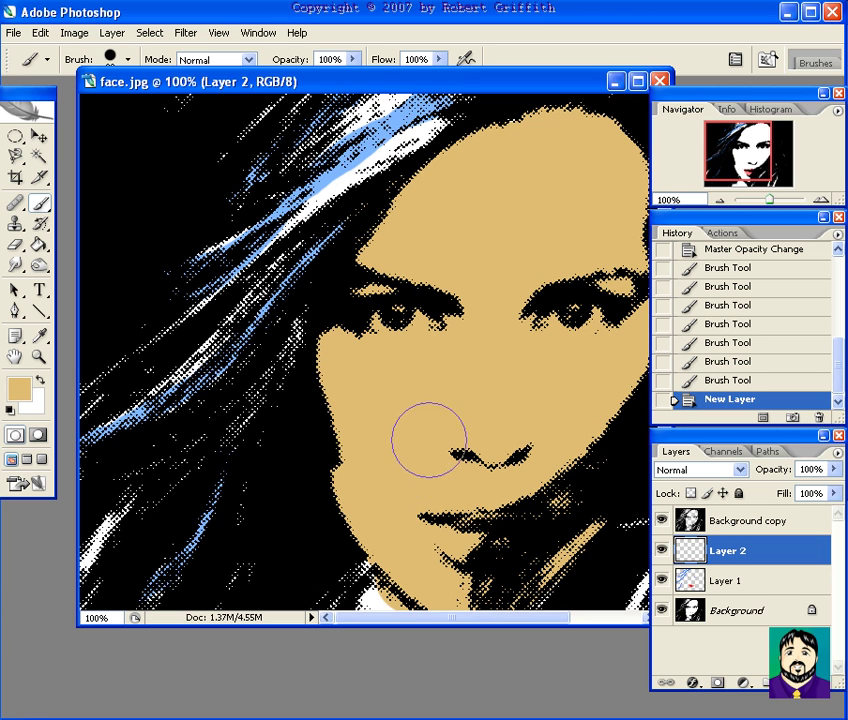
{"action": "mouse_move", "coordinate": [427, 432]}
{"action": "left_mouse_down"}
{"action": "mouse_move", "coordinate": [388, 590]}
{"action": "mouse_move", "coordinate": [400, 572]}
{"action": "left_mouse_up"}
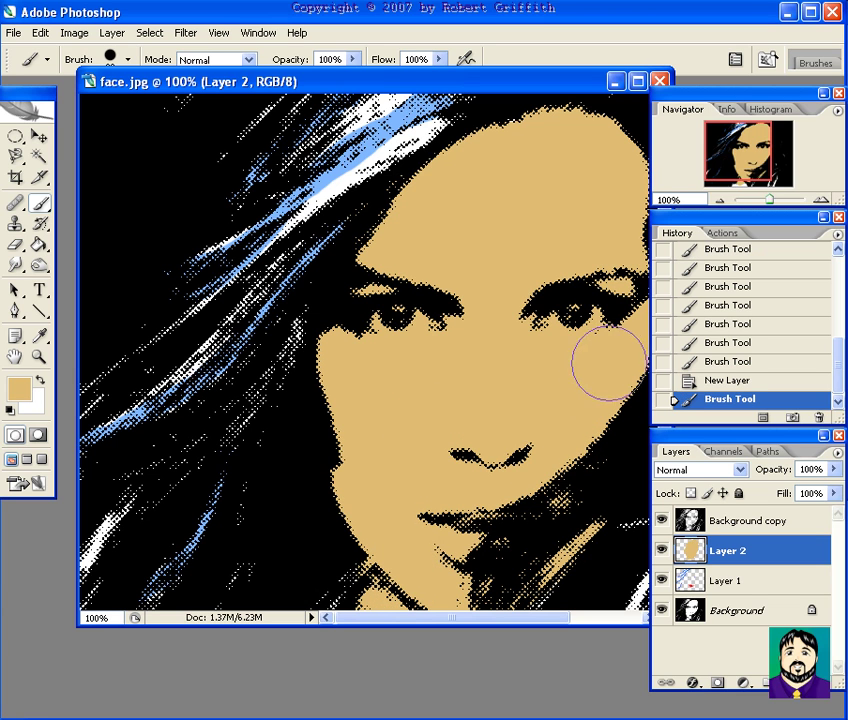
{"action": "left_click", "coordinate": [833, 469]}
{"action": "left_click_drag", "start_coordinate": [830, 488], "coordinate": [783, 500]}
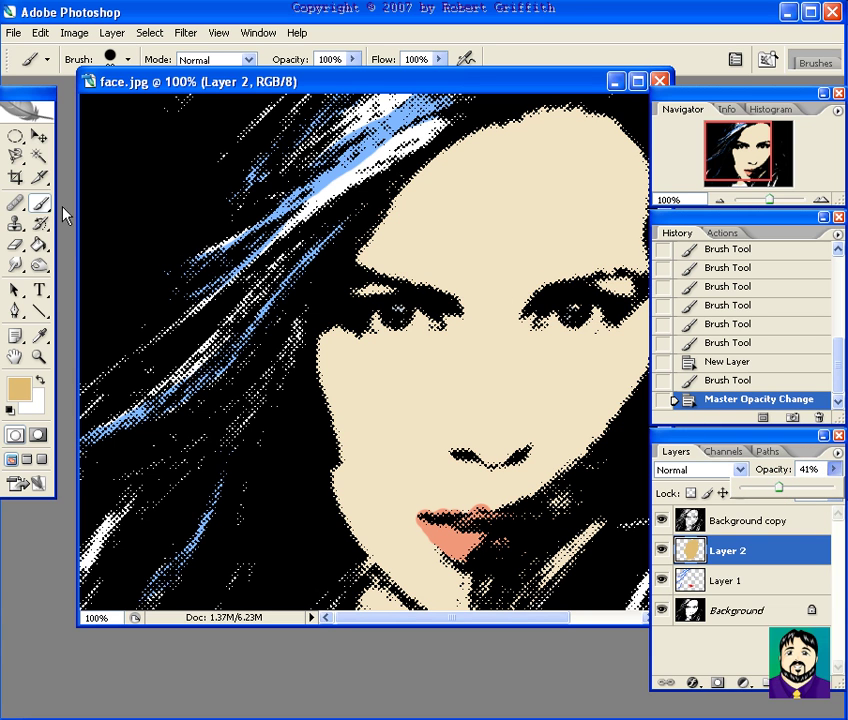
Step: Erase the tan paint on Layer 2 over the whites and irises of both eyes and over the lips
{"action": "left_click", "coordinate": [16, 246]}
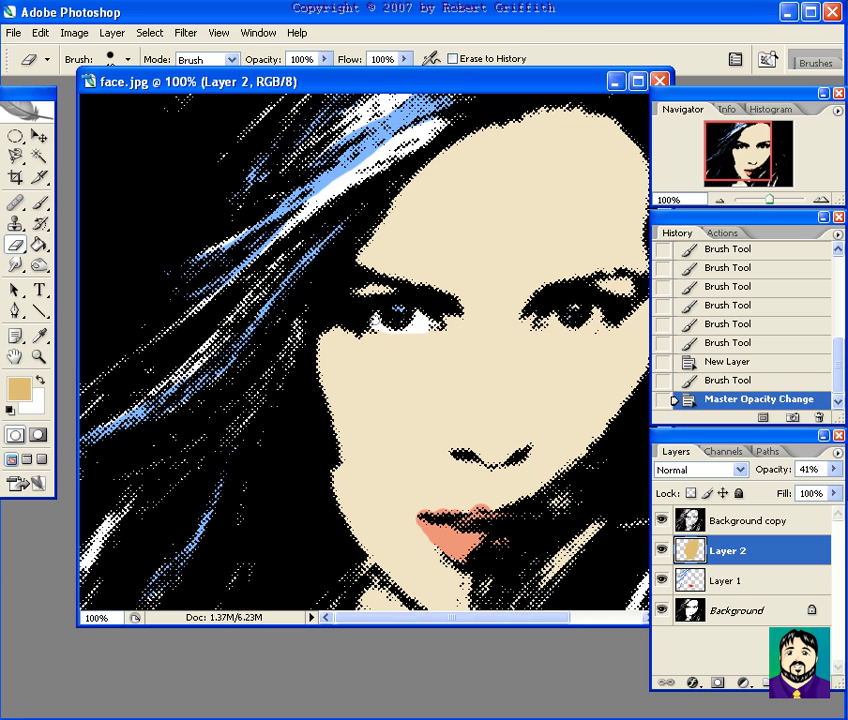
{"action": "left_click_drag", "start_coordinate": [432, 322], "coordinate": [438, 323]}
{"action": "left_click_drag", "start_coordinate": [555, 314], "coordinate": [600, 322]}
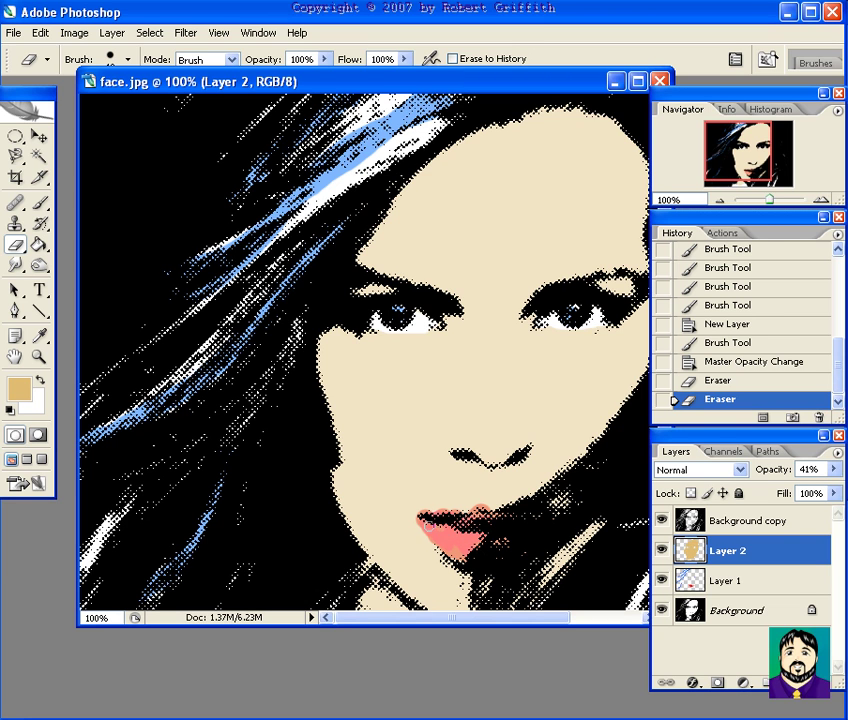
{"action": "left_click_drag", "start_coordinate": [478, 537], "coordinate": [486, 532]}
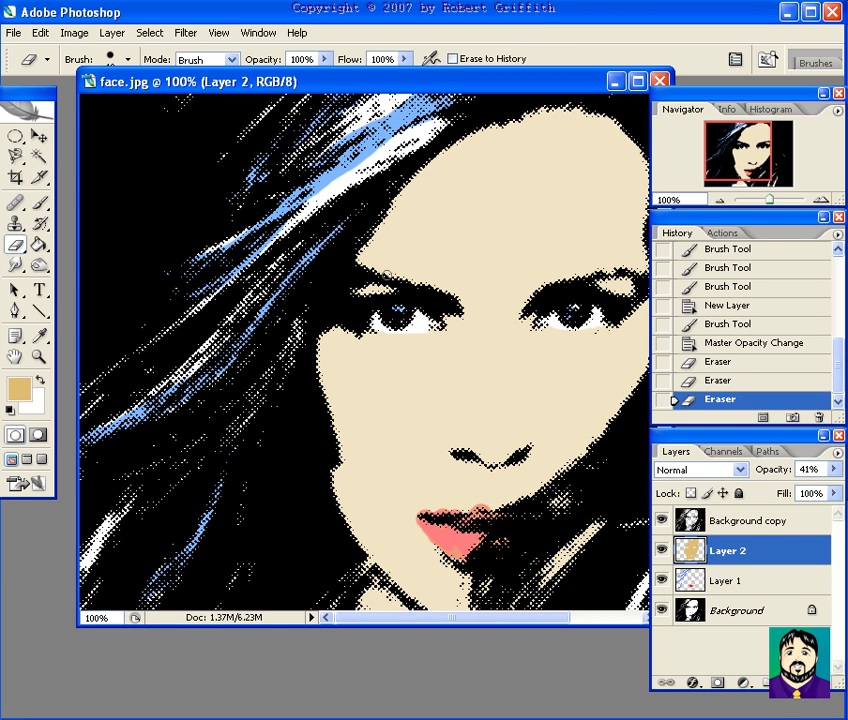